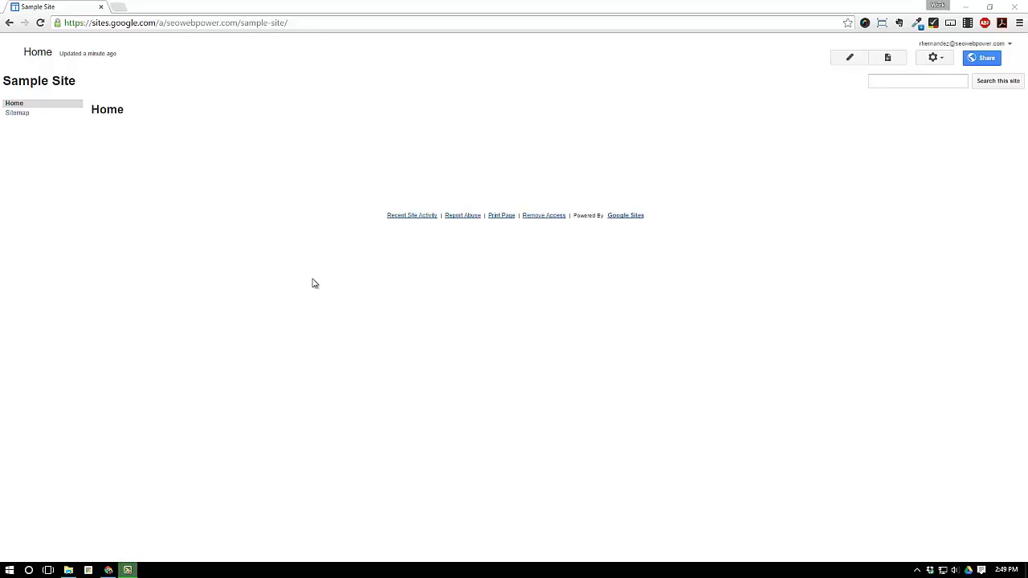
# Open seowebpower.com in a new browser tab and look over its home page from header to footer
pyautogui.click(121, 12)
pyautogui.write('seowebpower.com')
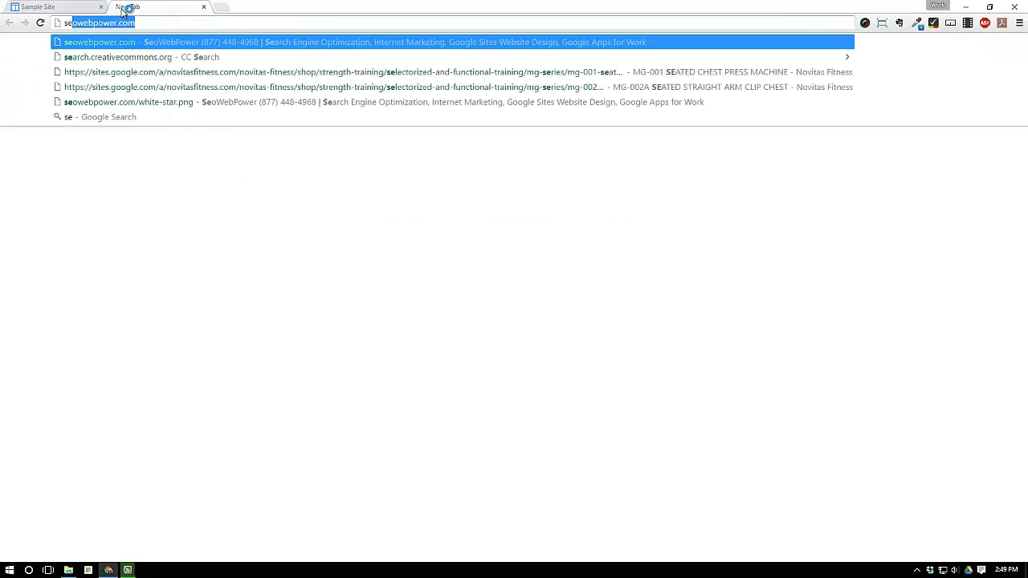
pyautogui.press('Return')
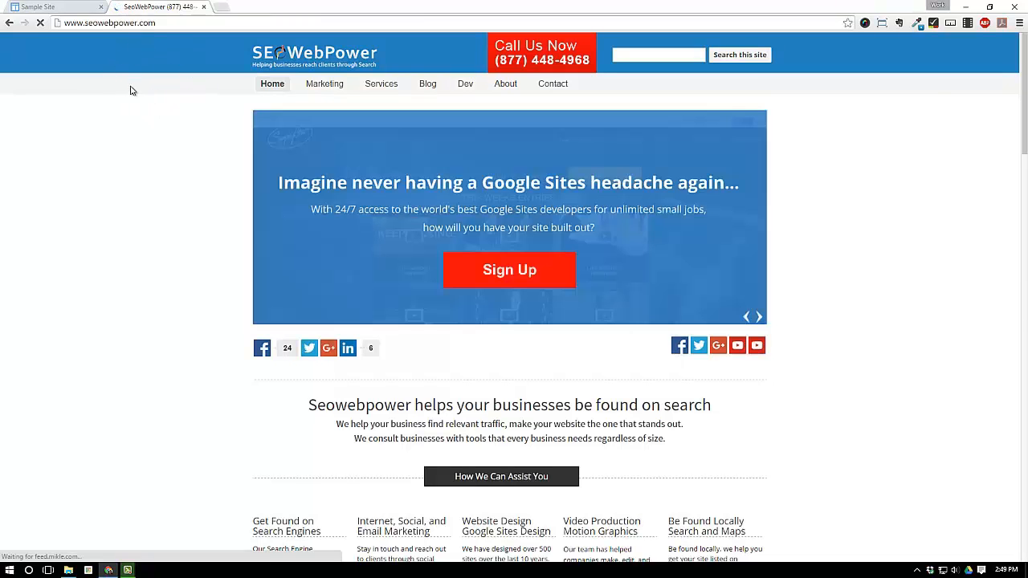
pyautogui.scroll(-15, 133, 90)
pyautogui.scroll(-7, 133, 90)
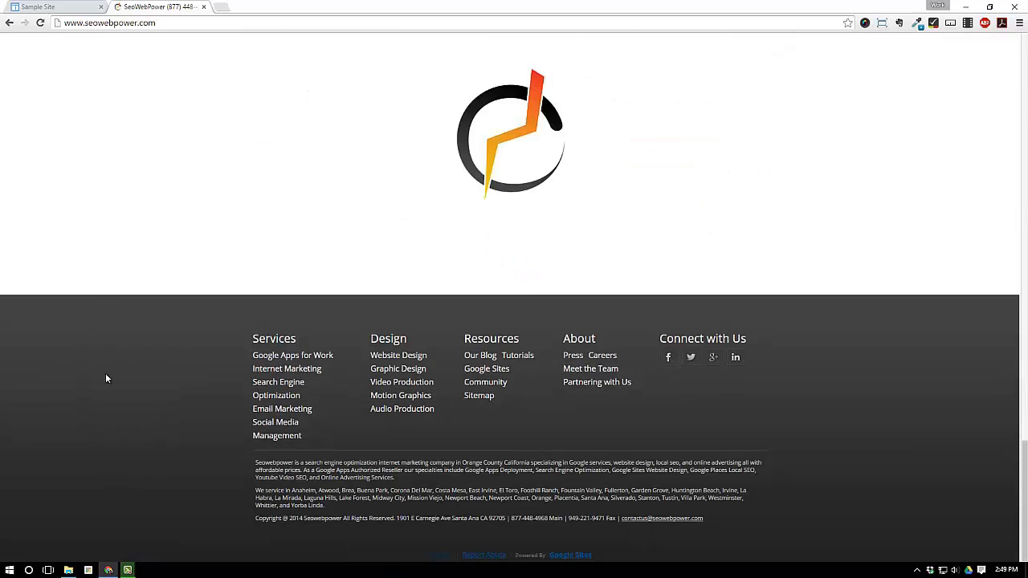
pyautogui.scroll(1, 71, 420)
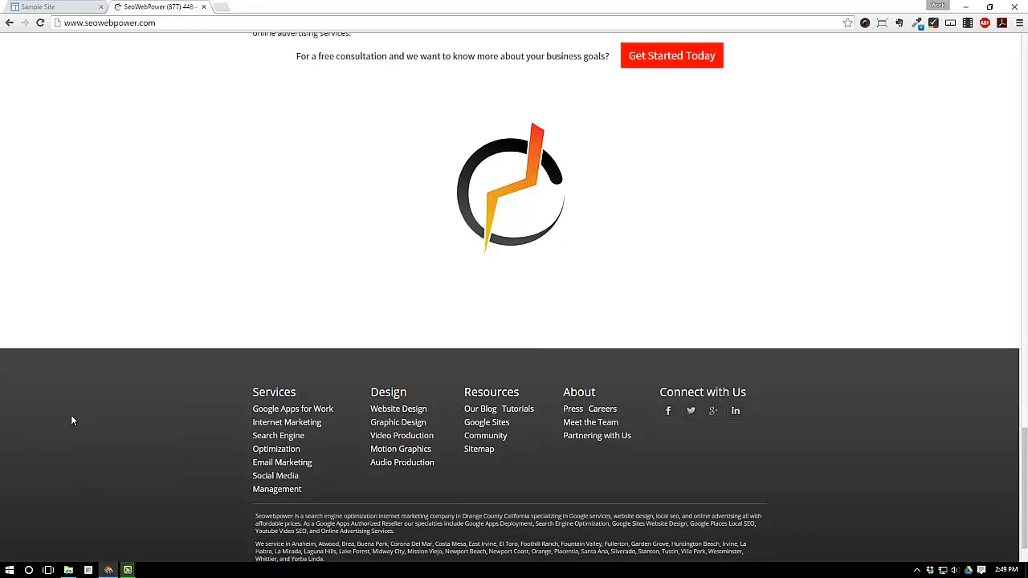
pyautogui.scroll(20, 72, 420)
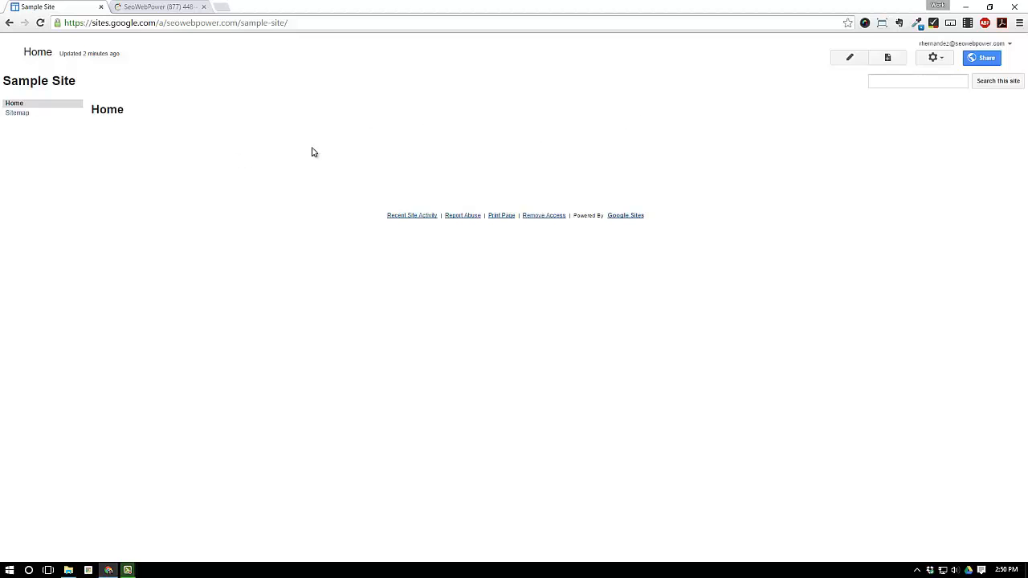
# Set a custom site width of 990px in the site layout of Sample Site and finish layout editing
pyautogui.click(944, 60)
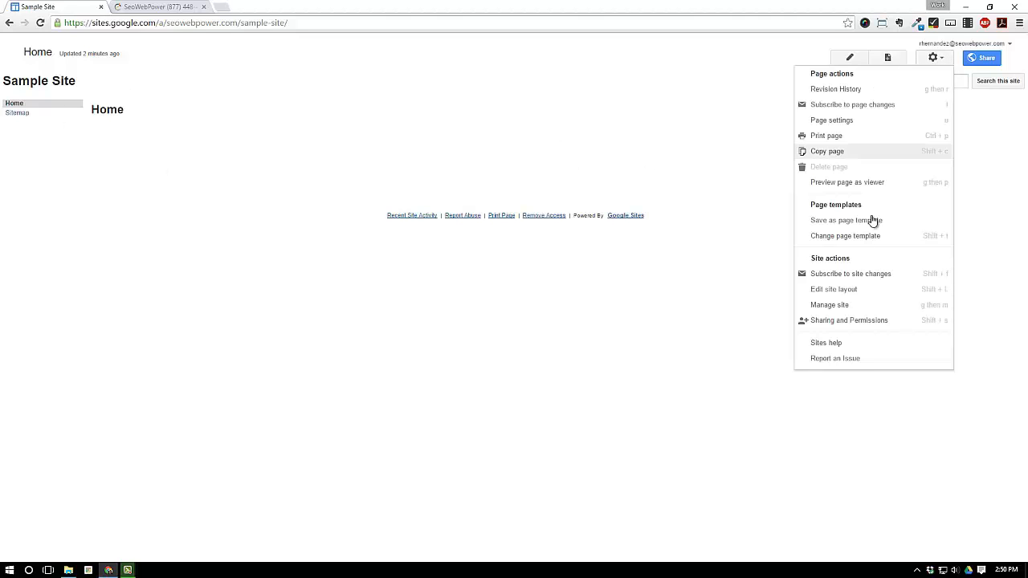
pyautogui.click(835, 289)
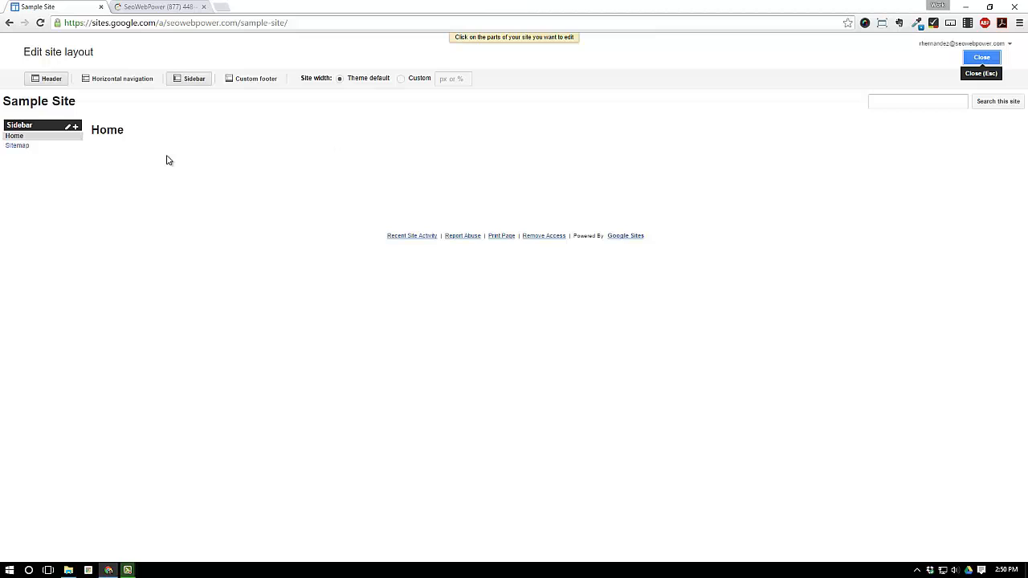
pyautogui.click(401, 80)
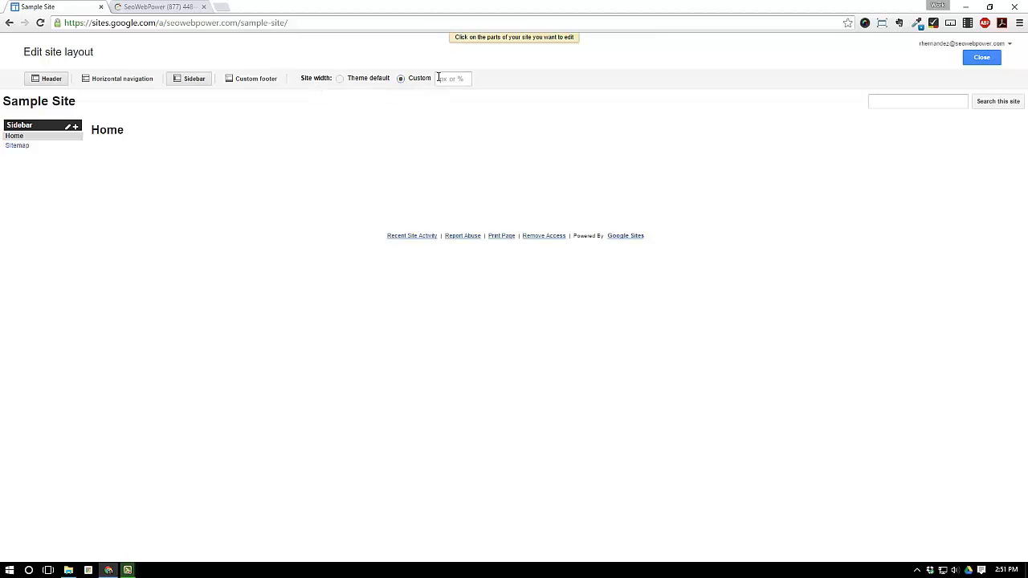
pyautogui.click(460, 79)
pyautogui.write('990')
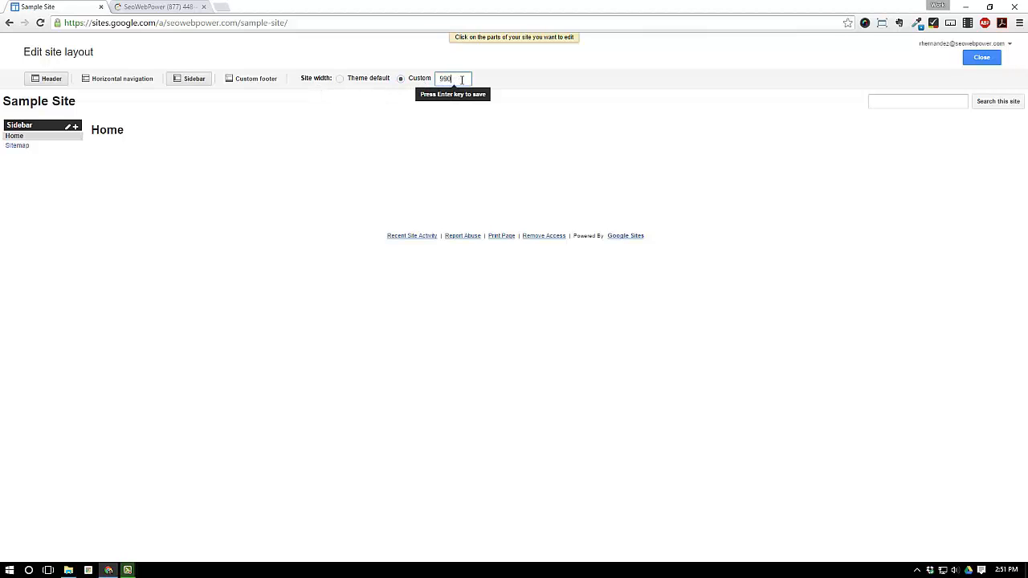
pyautogui.write('px')
pyautogui.press('Return')
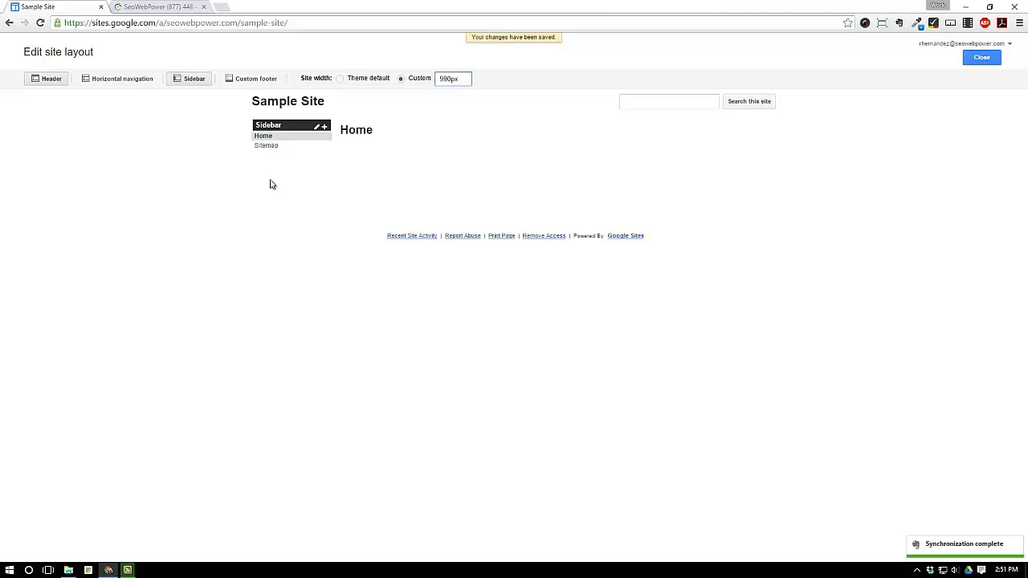
pyautogui.click(982, 58)
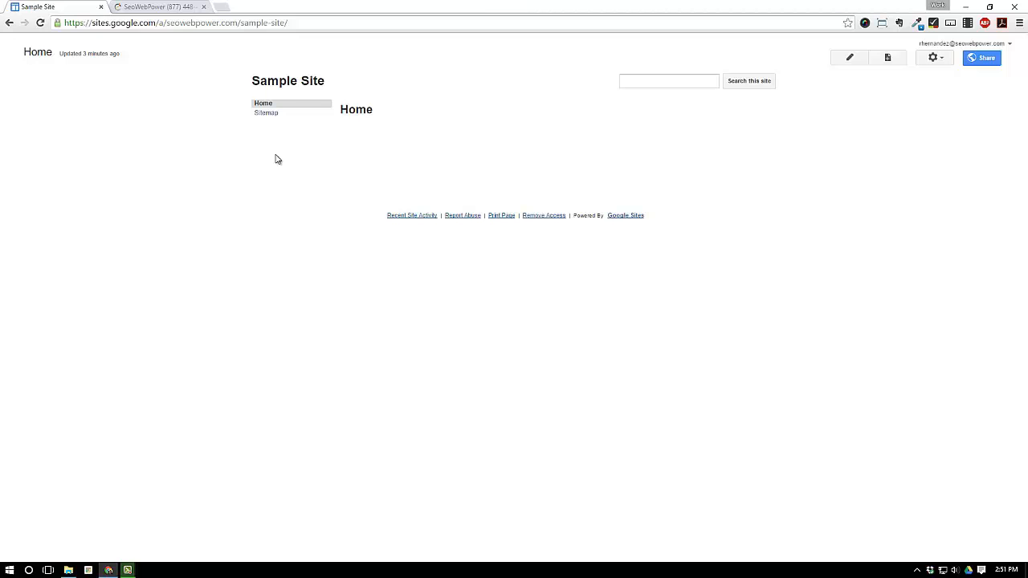
# Check the reference site's header, then enable horizontal navigation and the custom footer and disable the sidebar in Sample Site's layout
pyautogui.click(158, 7)
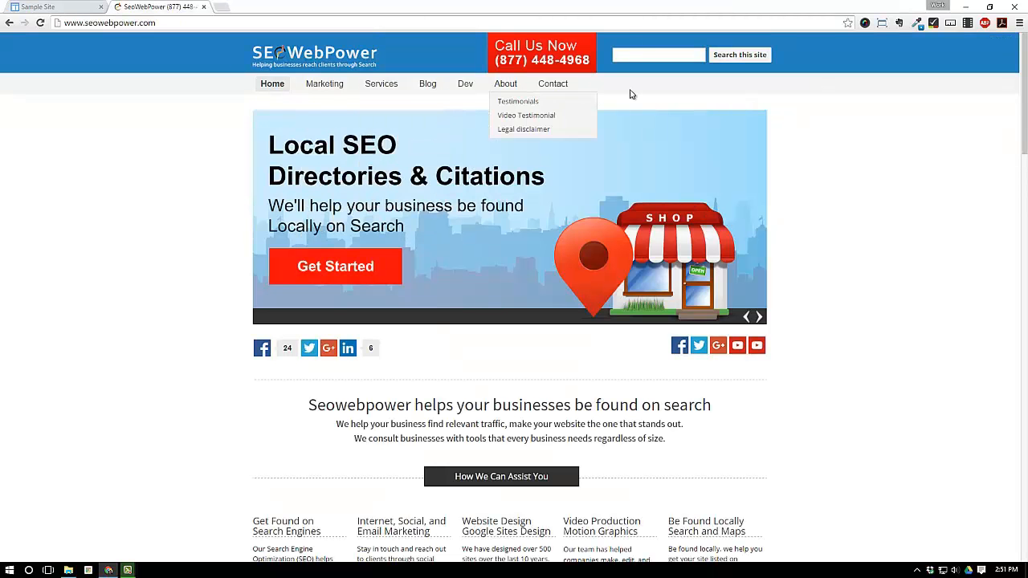
pyautogui.click(80, 7)
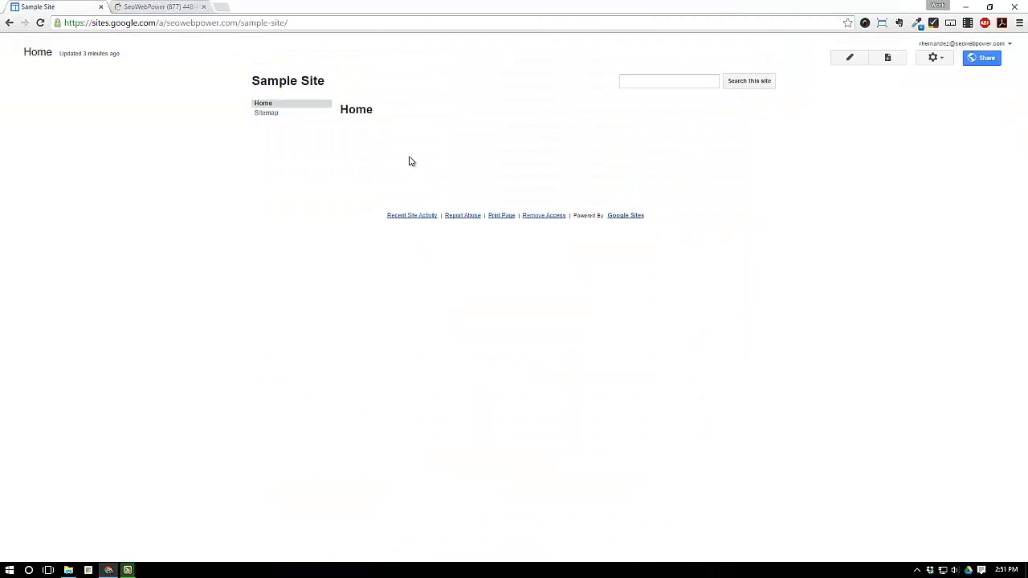
pyautogui.click(936, 61)
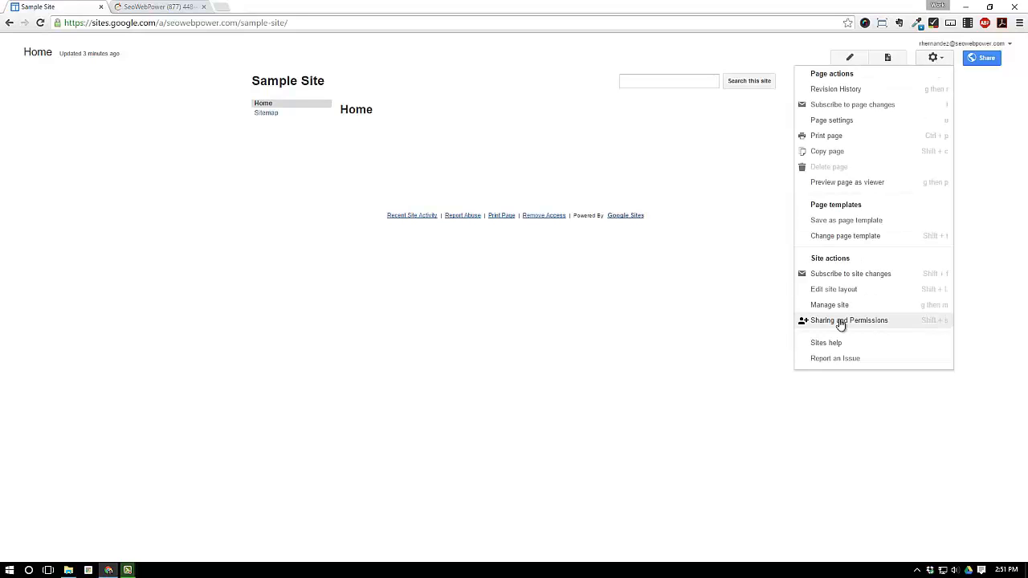
pyautogui.click(840, 291)
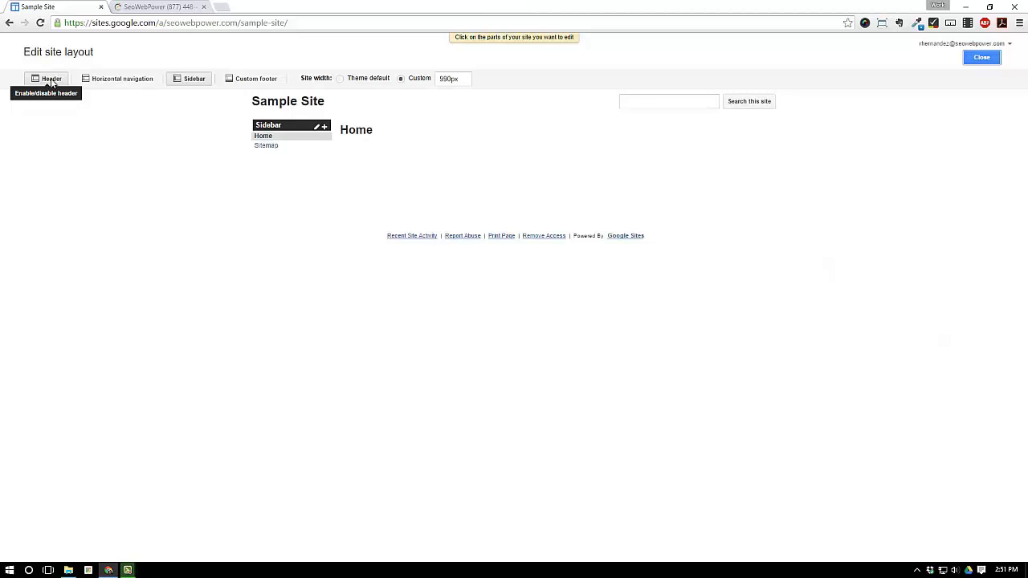
pyautogui.click(110, 81)
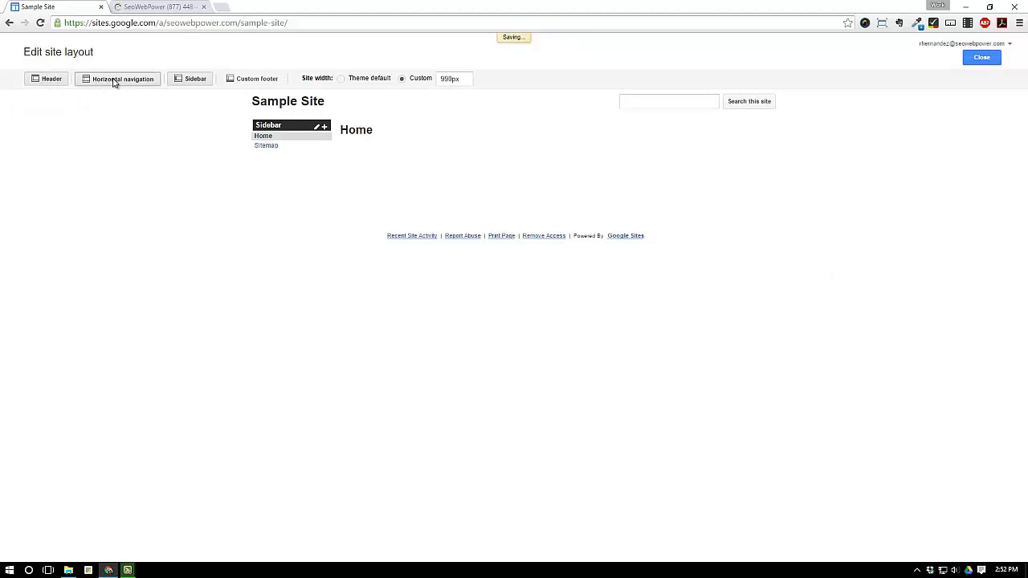
pyautogui.click(190, 79)
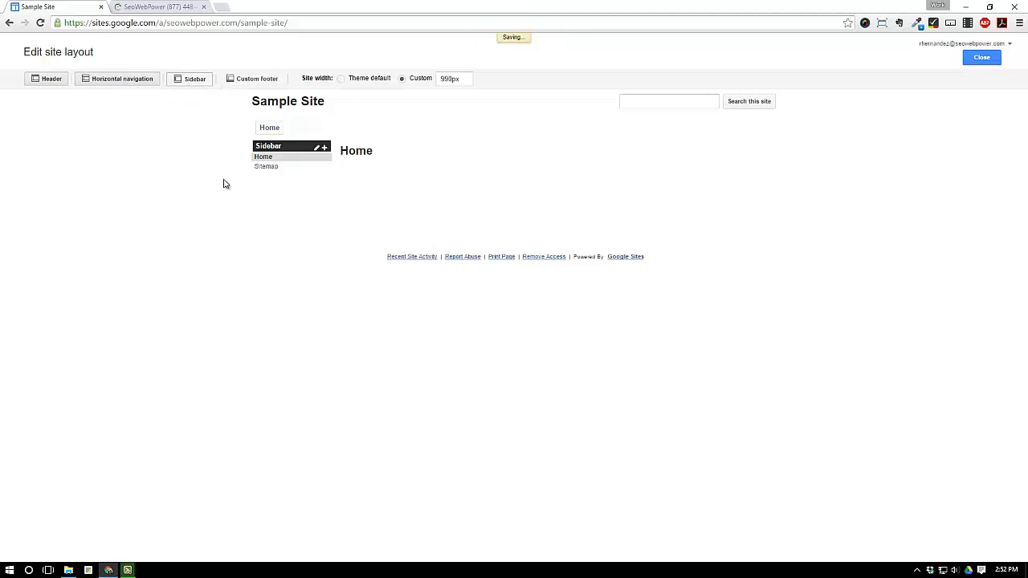
pyautogui.click(250, 79)
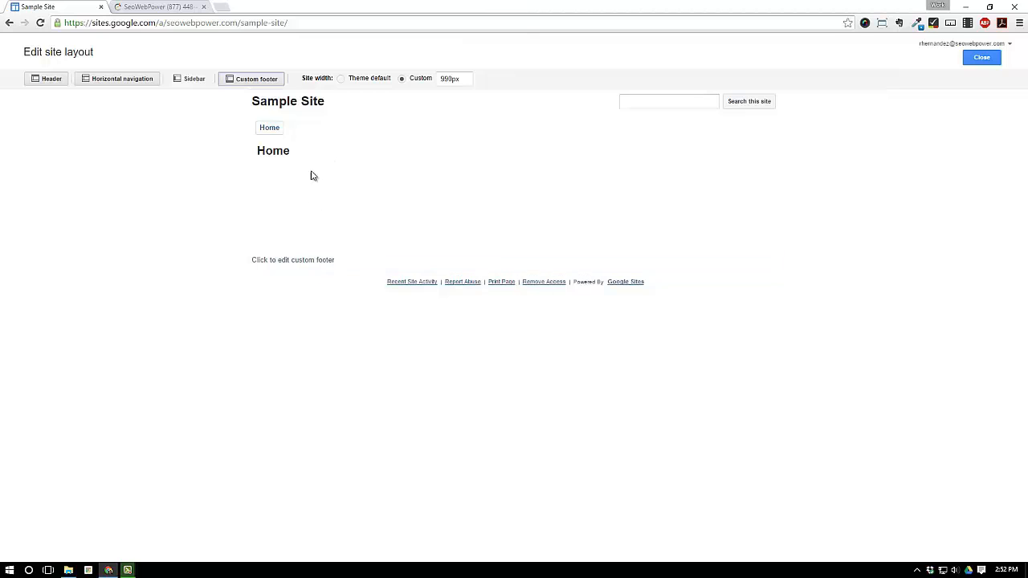
# Set the horizontal navigation style to Links and close the site layout editor
pyautogui.click(493, 133)
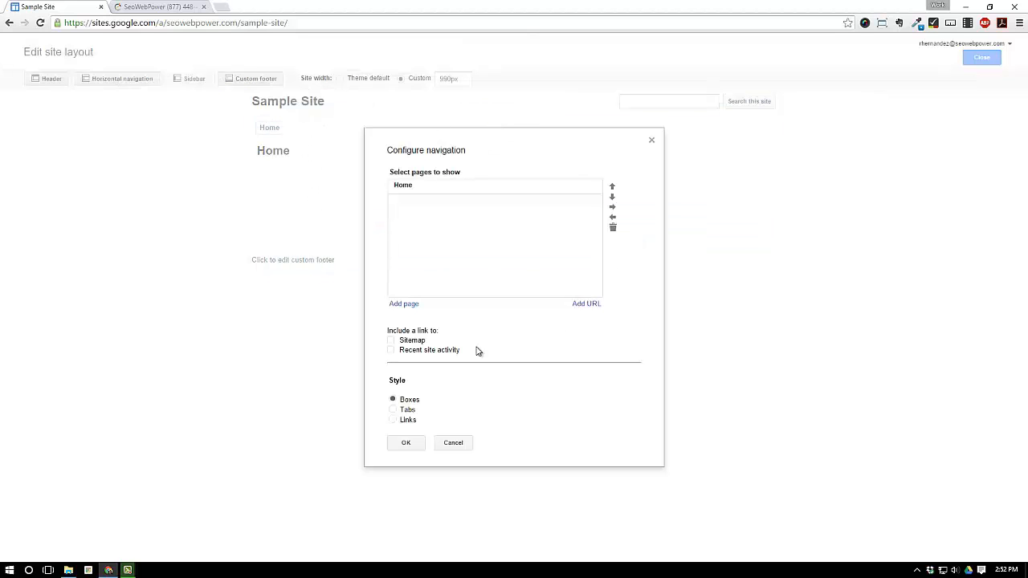
pyautogui.click(393, 421)
pyautogui.click(405, 443)
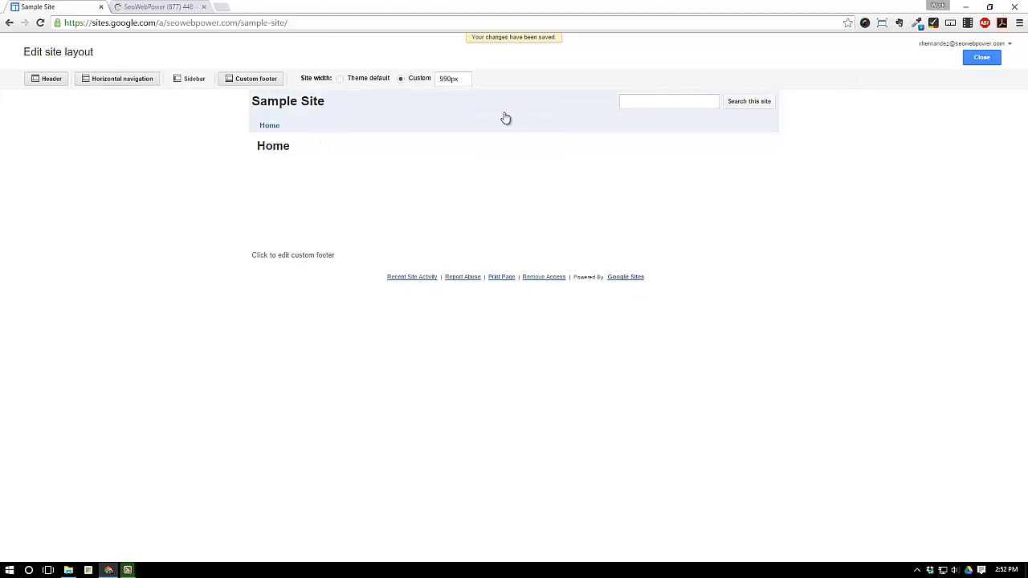
pyautogui.click(469, 125)
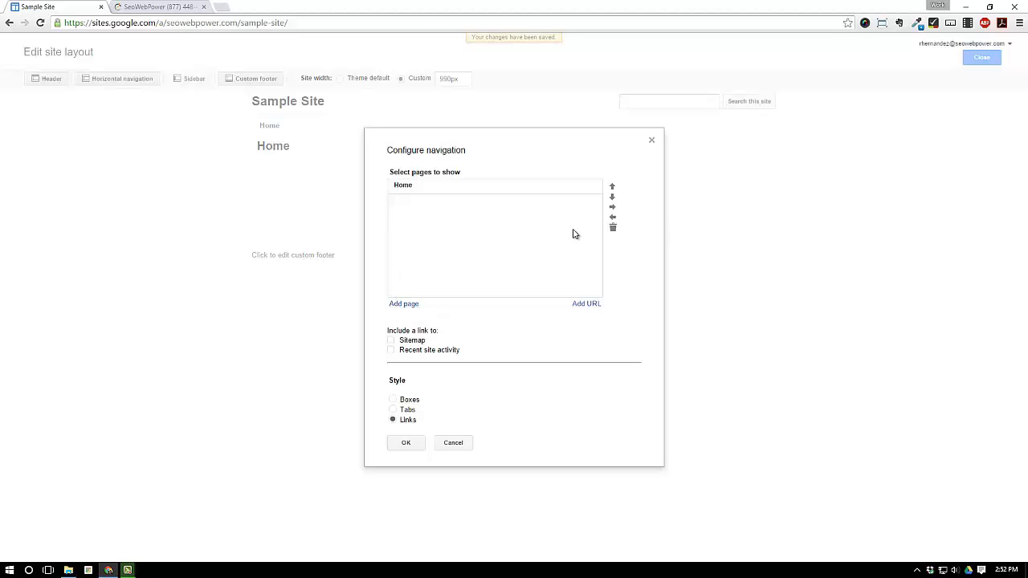
pyautogui.click(407, 442)
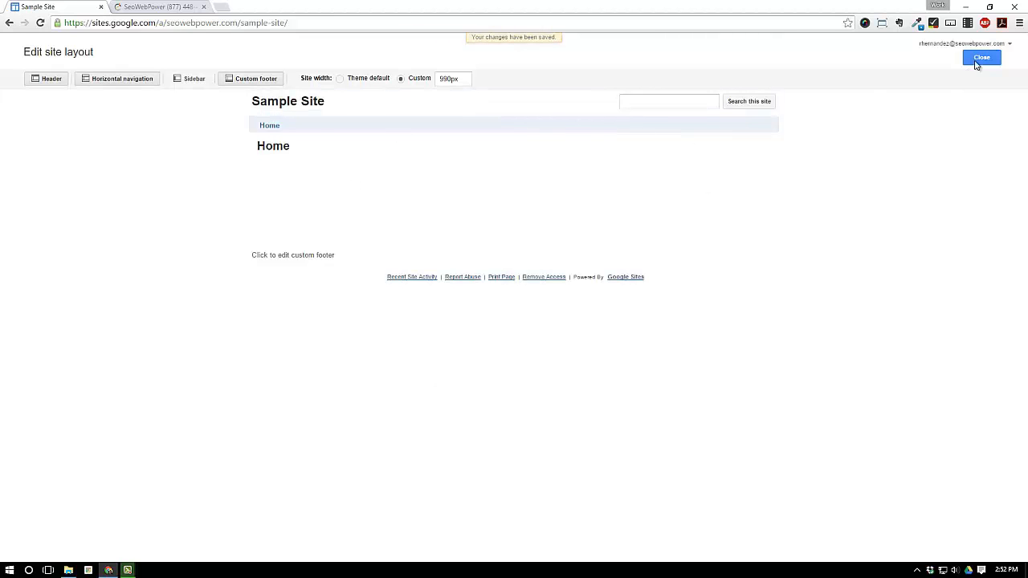
pyautogui.click(979, 61)
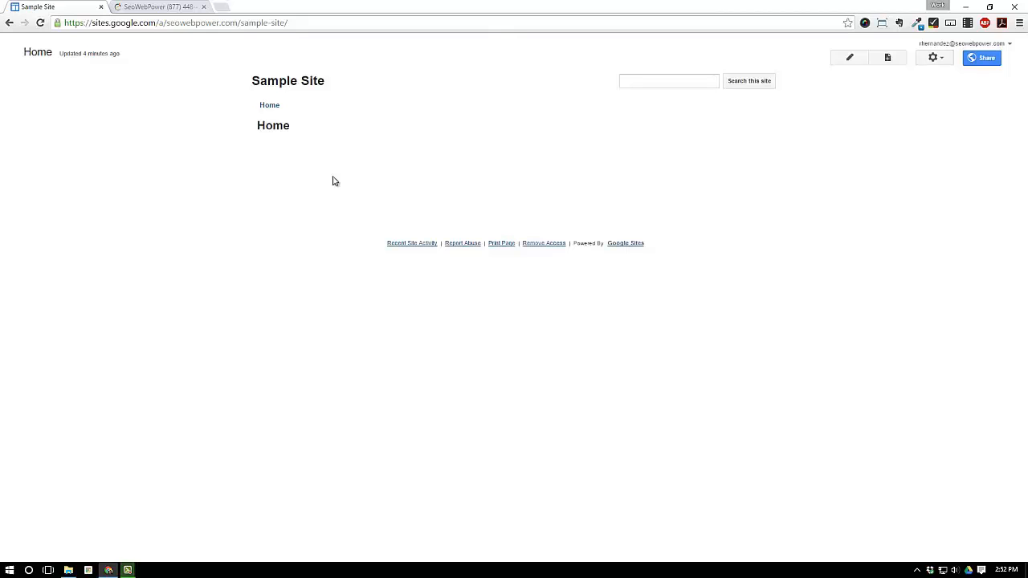
pyautogui.doubleClick(285, 126)
pyautogui.click(321, 143)
pyautogui.press('e')
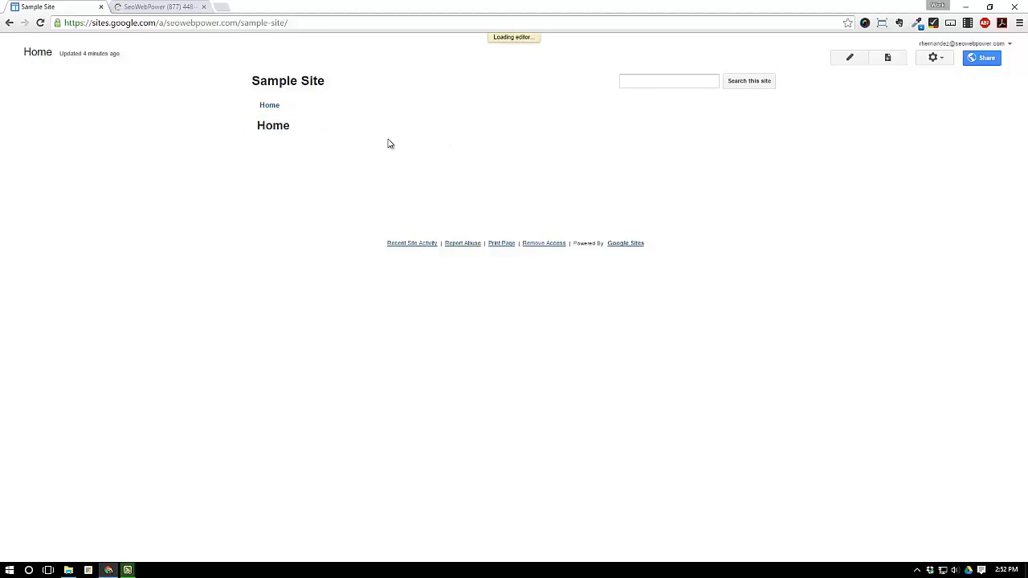
pyautogui.moveTo(322, 154); pyautogui.dragTo(249, 158)
pyautogui.click(284, 160)
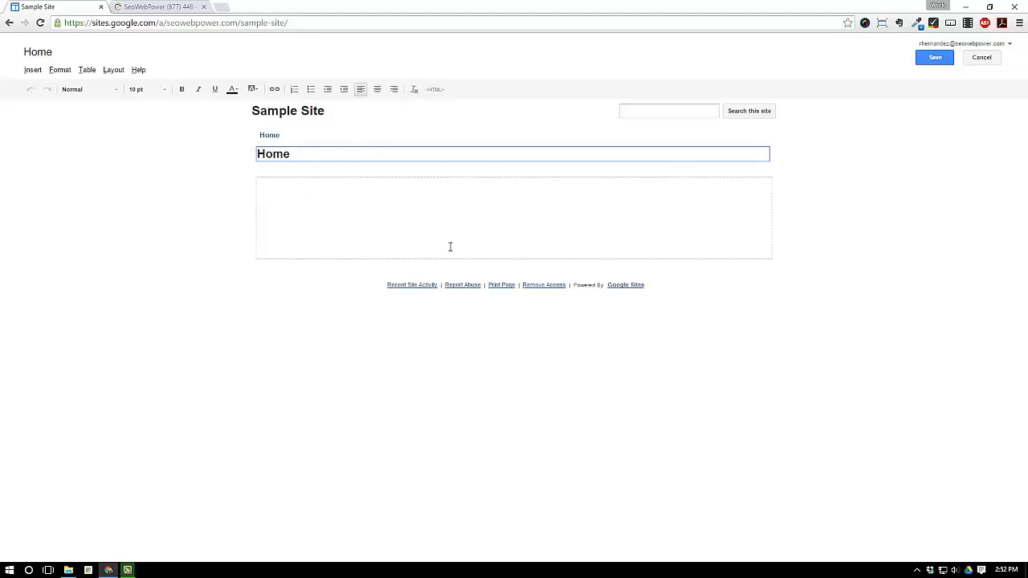
pyautogui.click(982, 60)
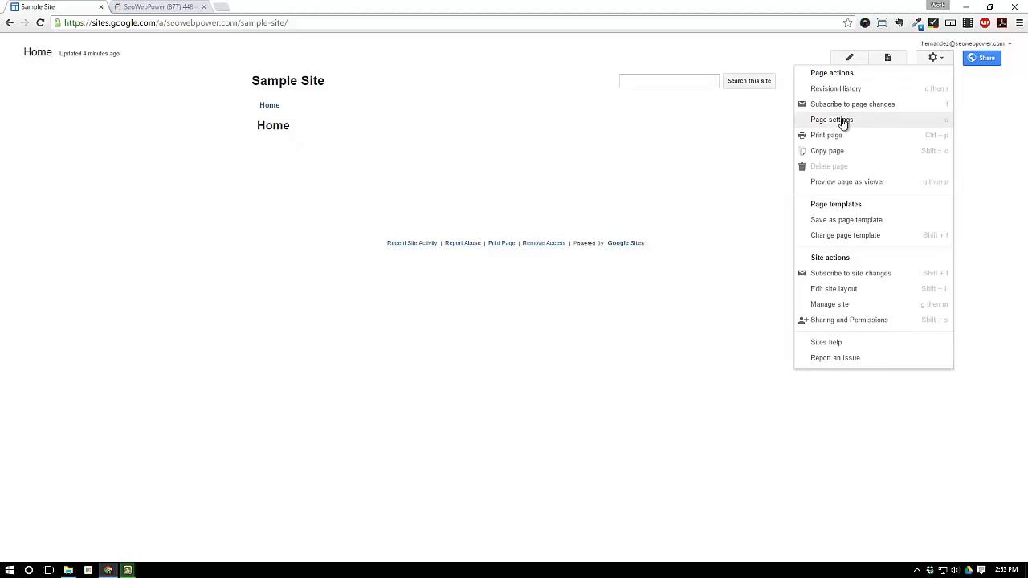
# Turn off the page title and the links to sub-pages in the Home page's settings and save
pyautogui.click(843, 122)
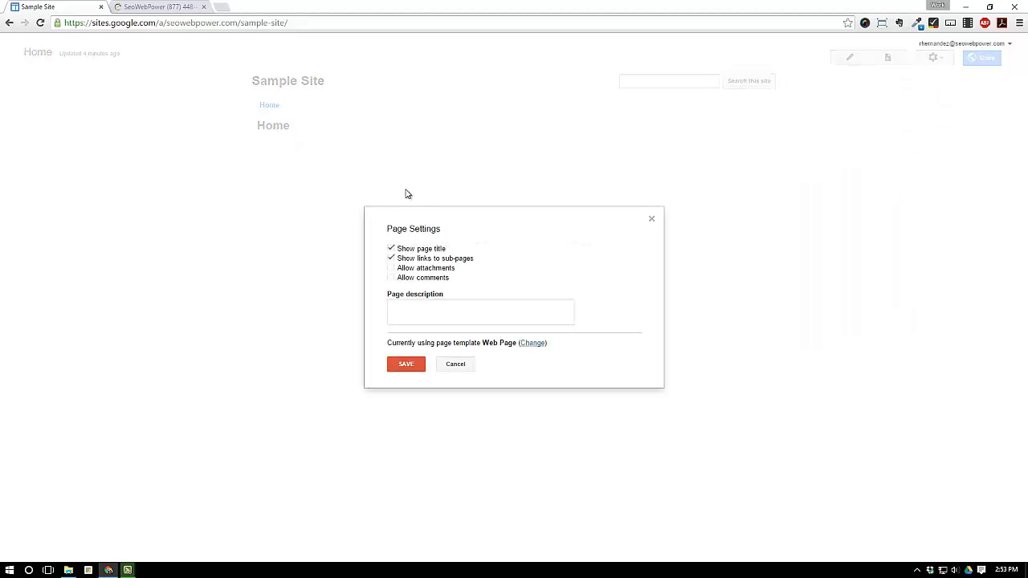
pyautogui.click(390, 249)
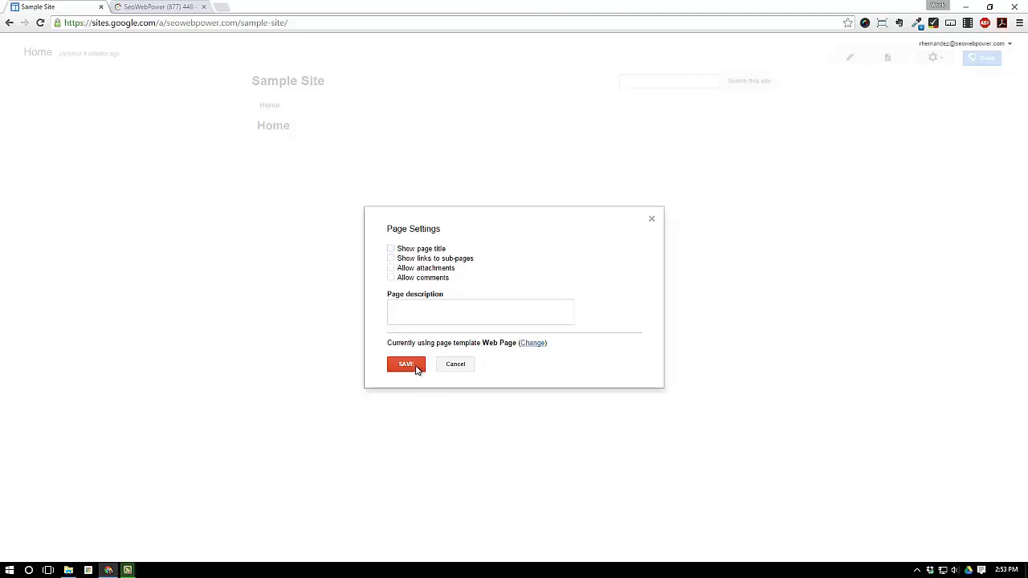
pyautogui.click(415, 365)
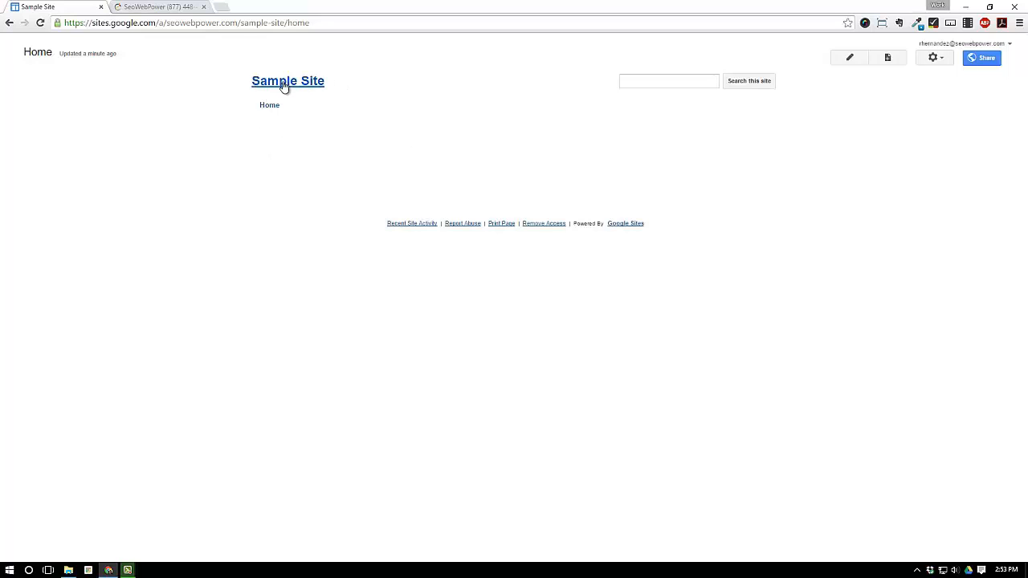
# Turn off showing the site name at the top of pages in the general site settings, save, and return to the site
pyautogui.click(935, 59)
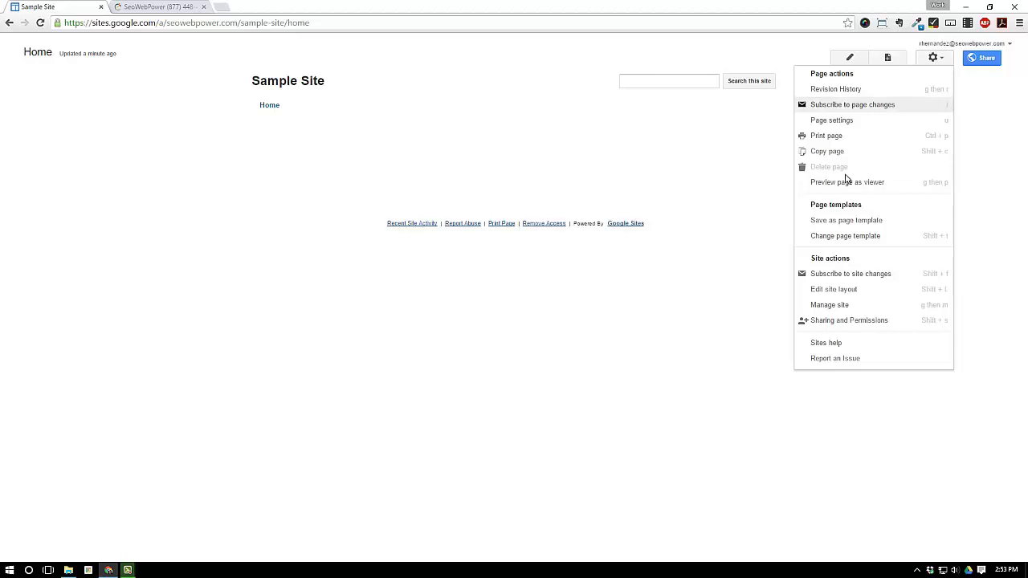
pyautogui.click(830, 308)
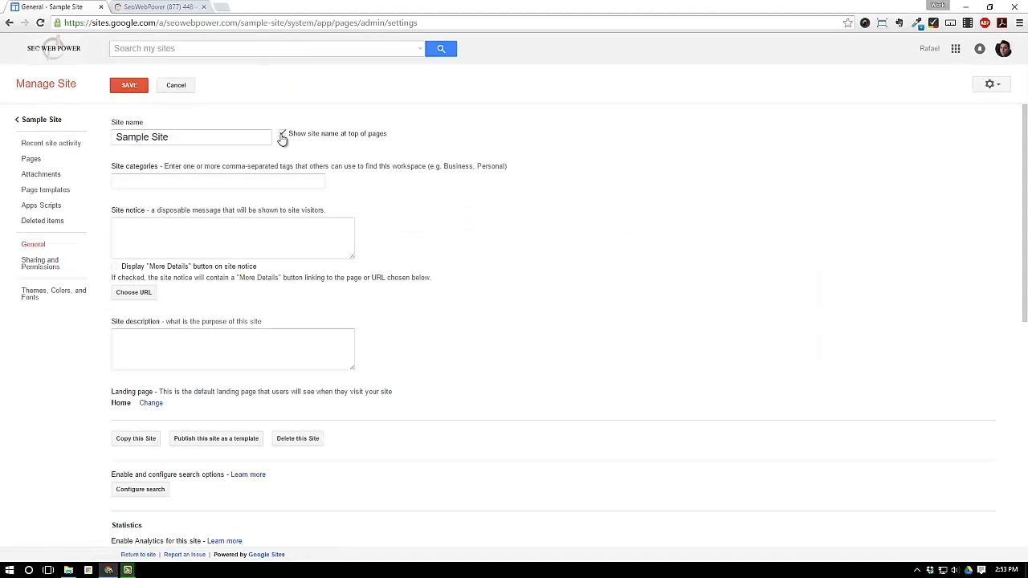
pyautogui.click(282, 134)
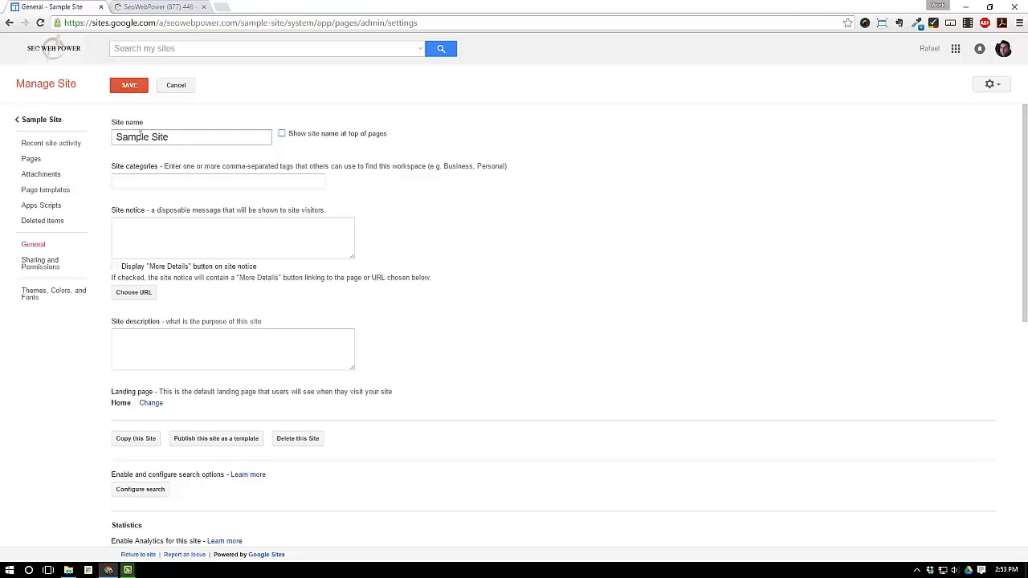
pyautogui.moveTo(185, 135); pyautogui.dragTo(114, 136)
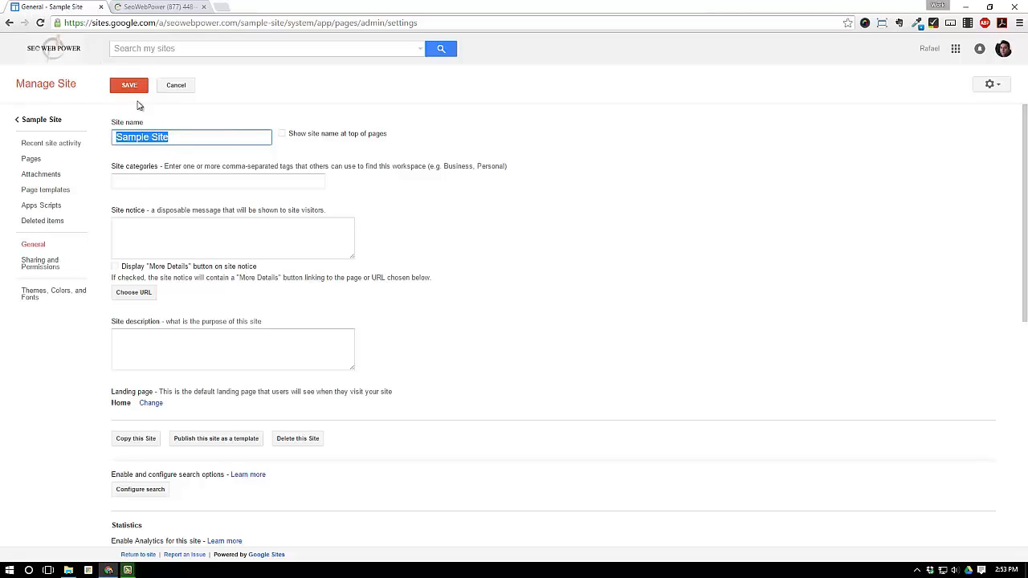
pyautogui.click(131, 89)
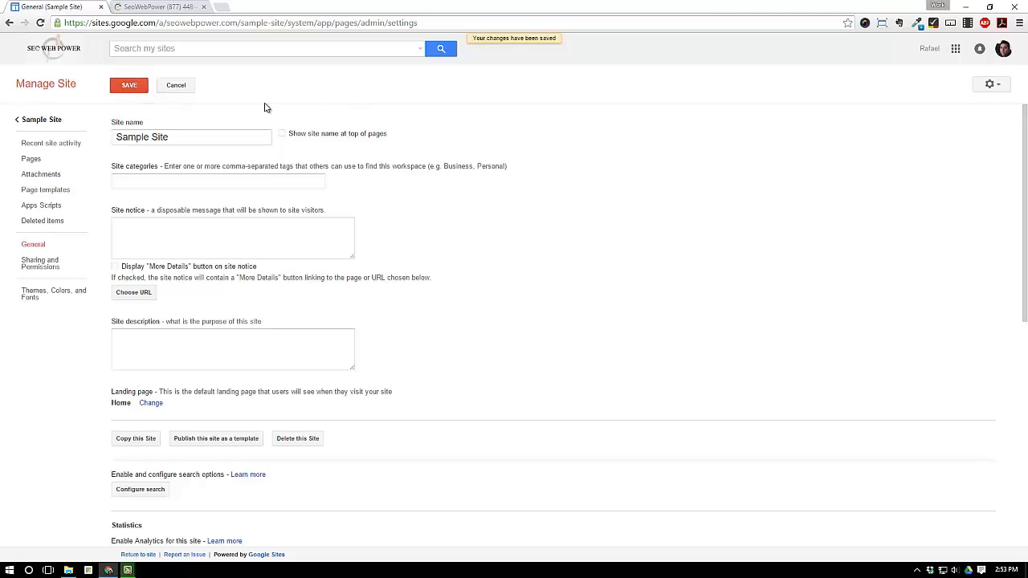
pyautogui.click(50, 122)
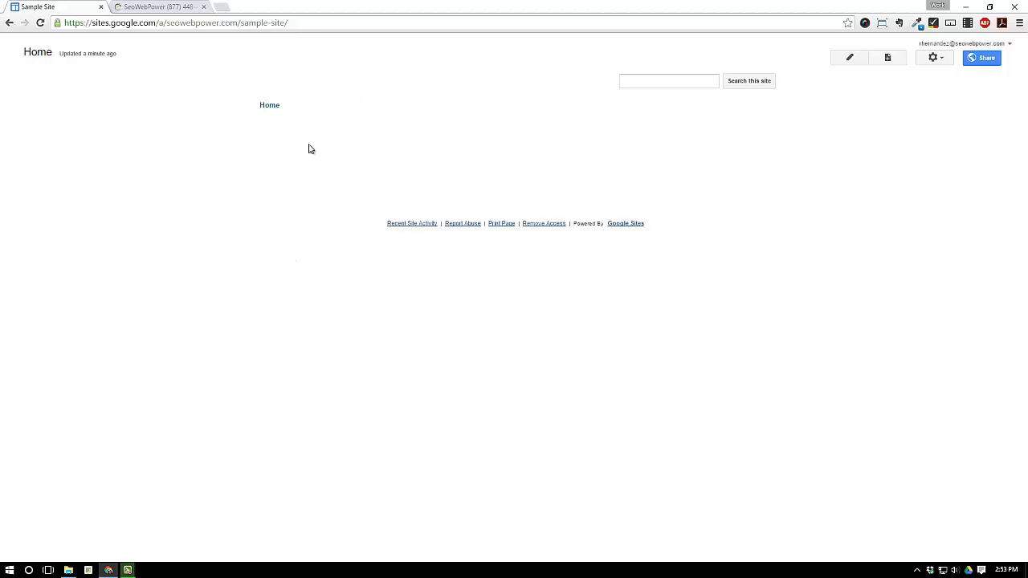
# Lengthen the Home page by adding about 15 blank lines to its content area and save the page
pyautogui.click(849, 57)
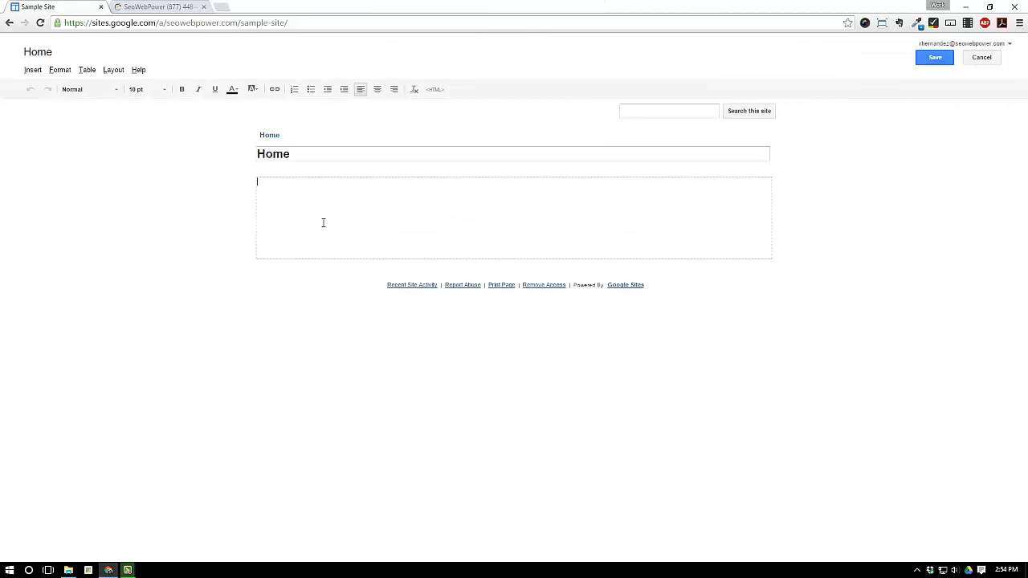
pyautogui.press('Return')
pyautogui.press('Return')
pyautogui.press('Return')
pyautogui.press('Return')
pyautogui.press('Return')
pyautogui.press('Return')
pyautogui.press('Return')
pyautogui.press('Return')
pyautogui.press('Return')
pyautogui.press('Return')
pyautogui.press('Return')
pyautogui.press('Return')
pyautogui.press('Return')
pyautogui.press('Return')
pyautogui.press('Return')
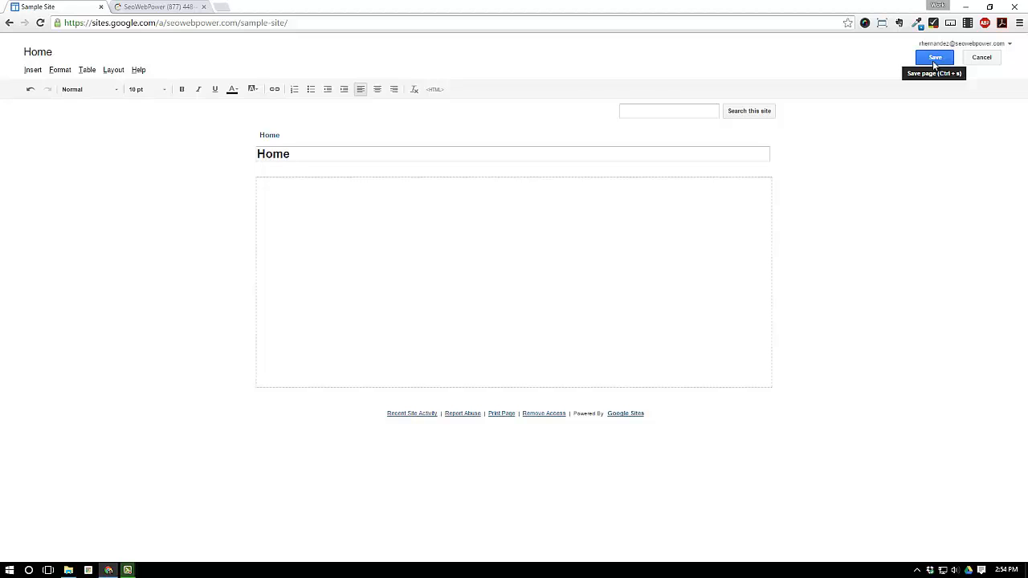
pyautogui.click(933, 59)
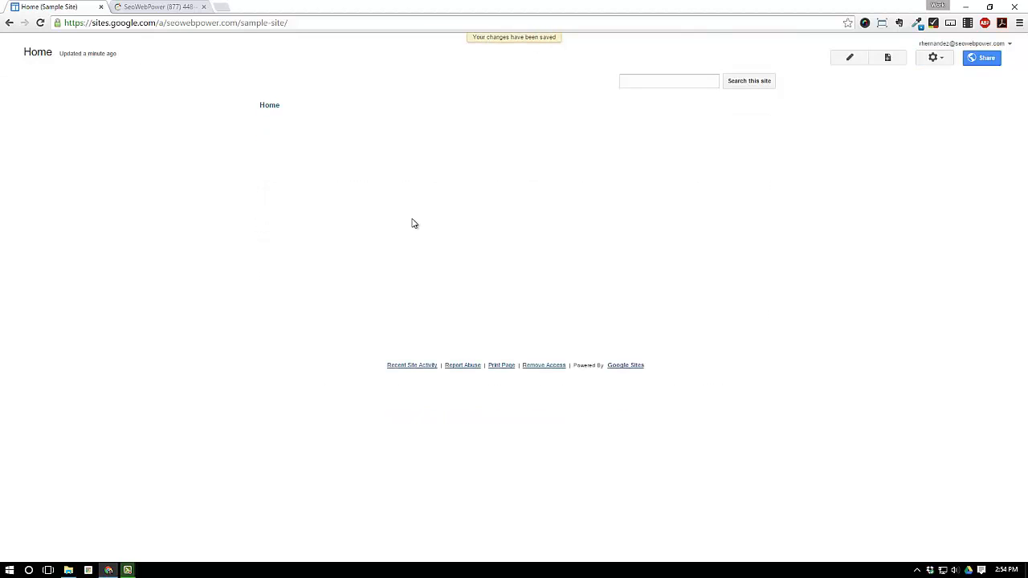
pyautogui.click(931, 61)
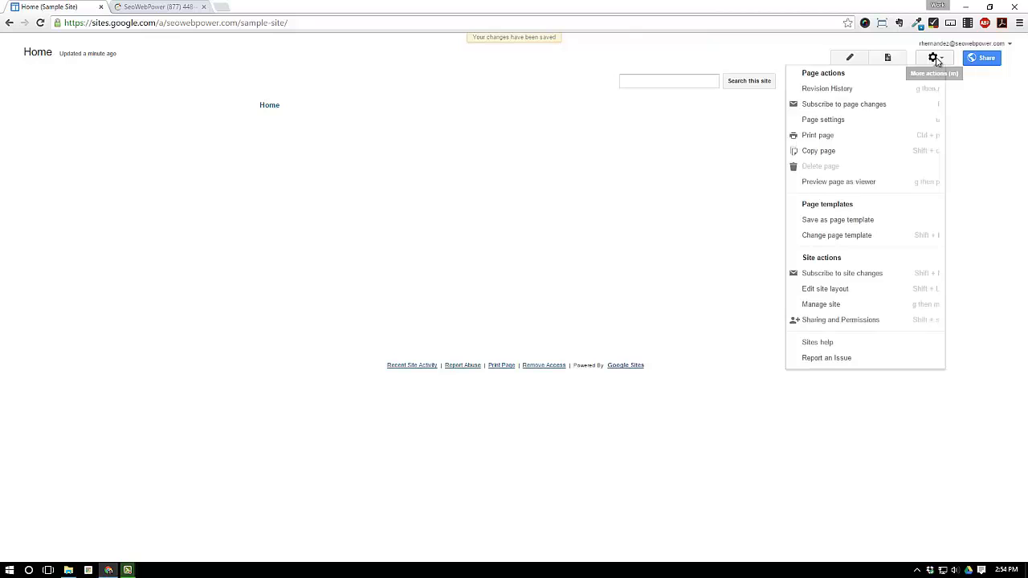
pyautogui.click(830, 292)
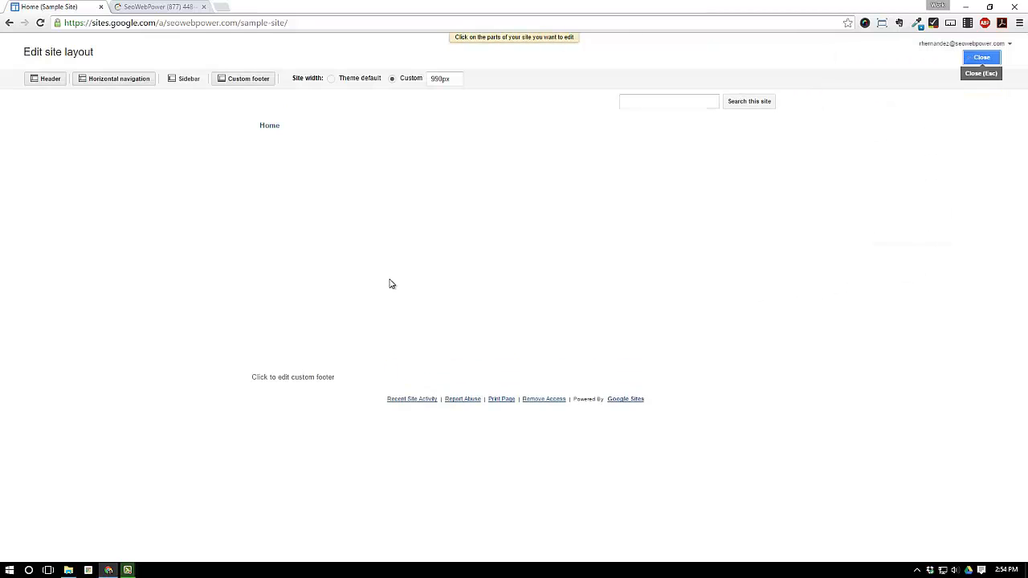
pyautogui.press('Escape')
# Open the Themes, Colors, and Fonts settings in Sample Site's site management
pyautogui.click(934, 63)
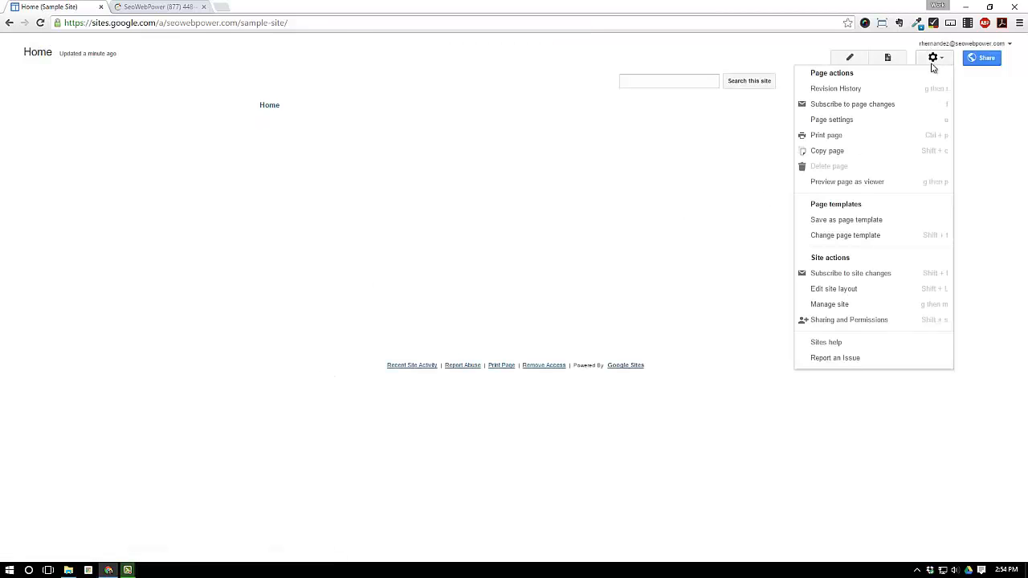
pyautogui.click(844, 305)
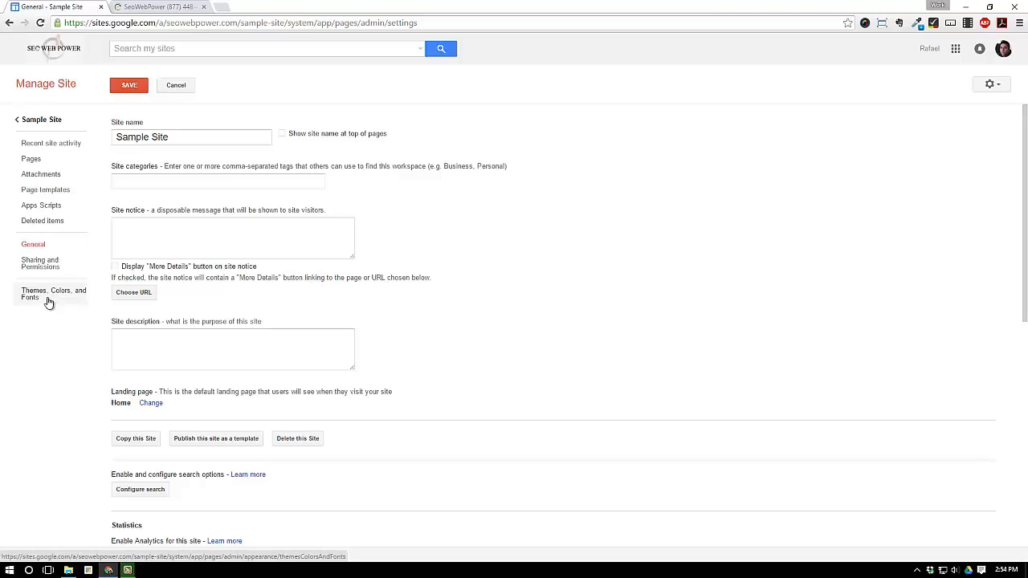
pyautogui.click(48, 301)
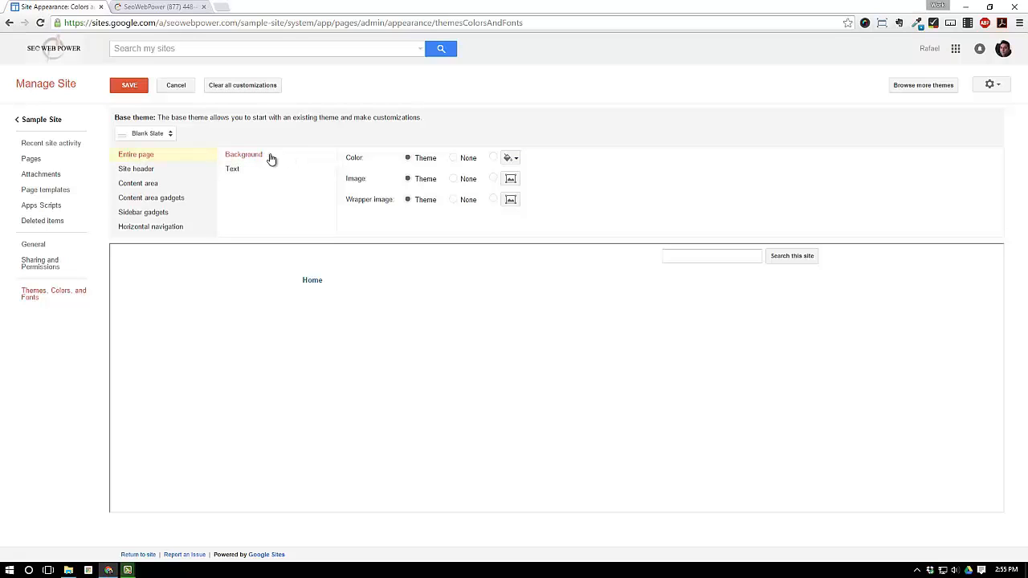
# Examine the backgrounds on the seowebpower.com reference page and preview background.png from the Website Layout - PreDecay folder
pyautogui.click(156, 7)
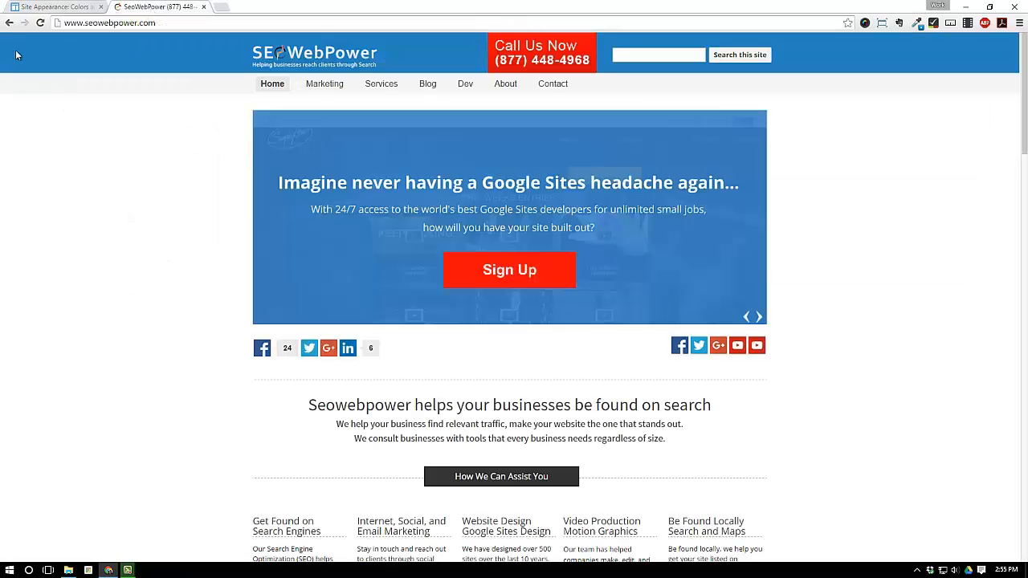
pyautogui.scroll(-15, 76, 172)
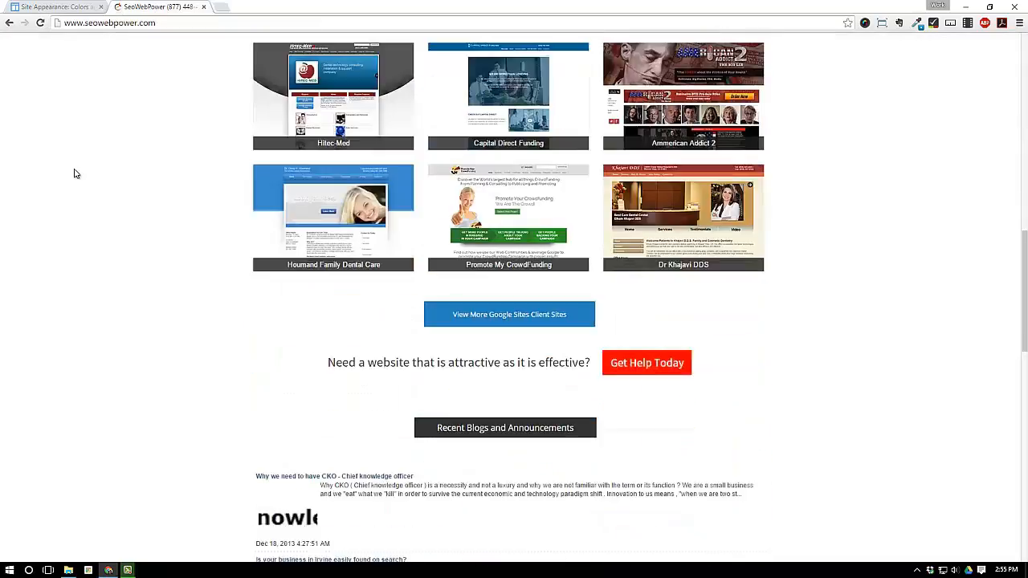
pyautogui.scroll(15, 56, 398)
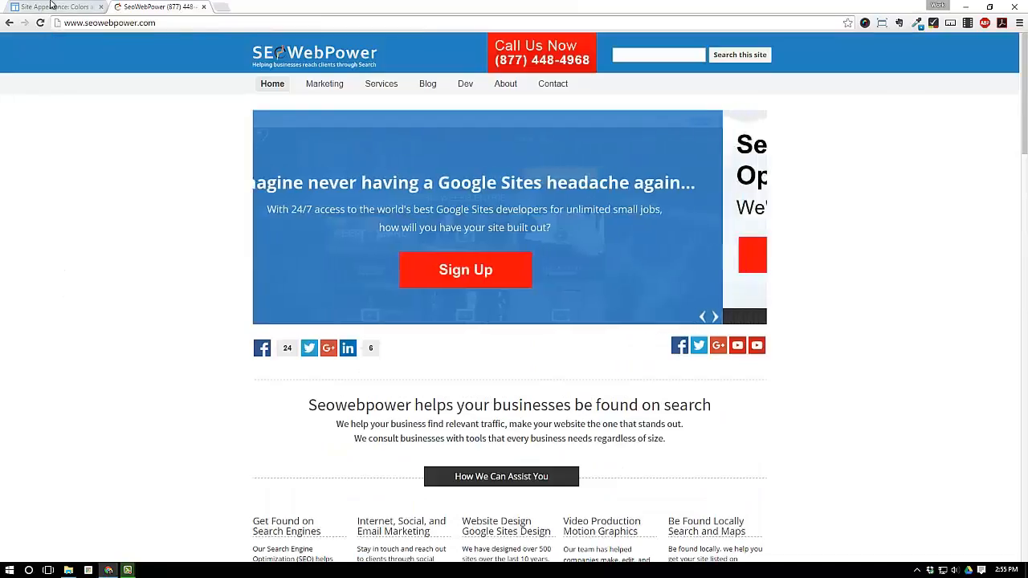
pyautogui.click(51, 4)
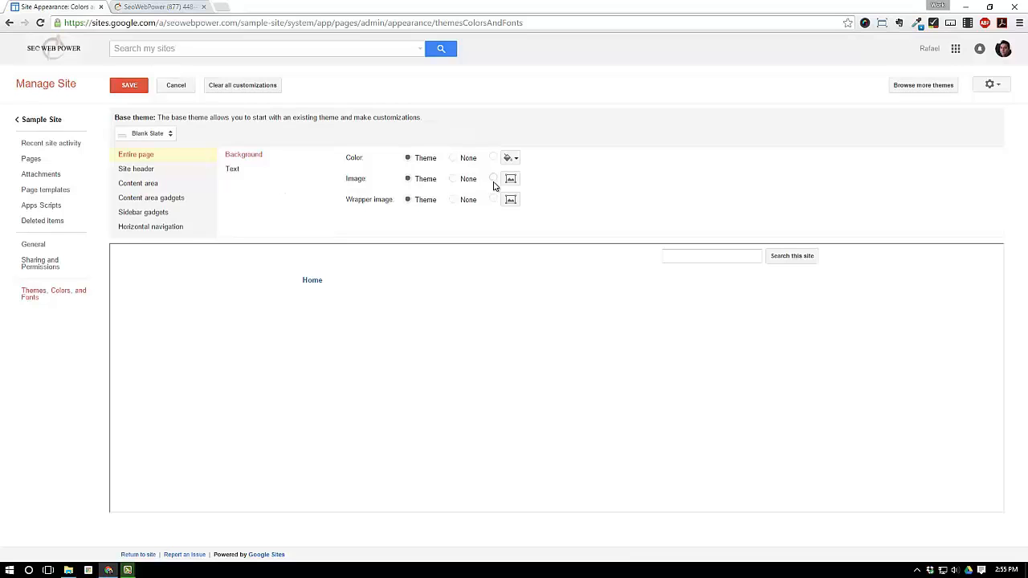
pyautogui.click(70, 570)
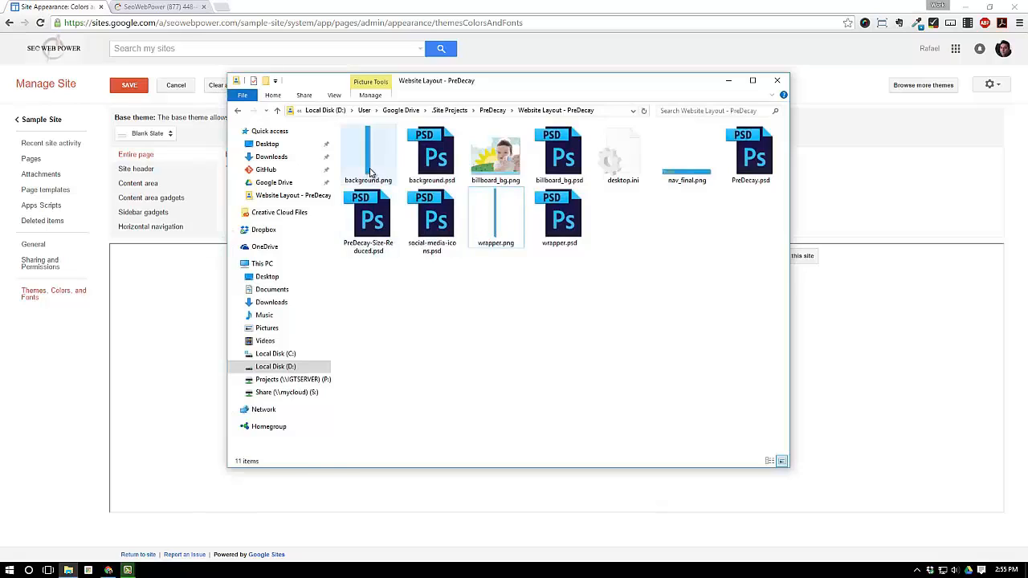
pyautogui.click(370, 173)
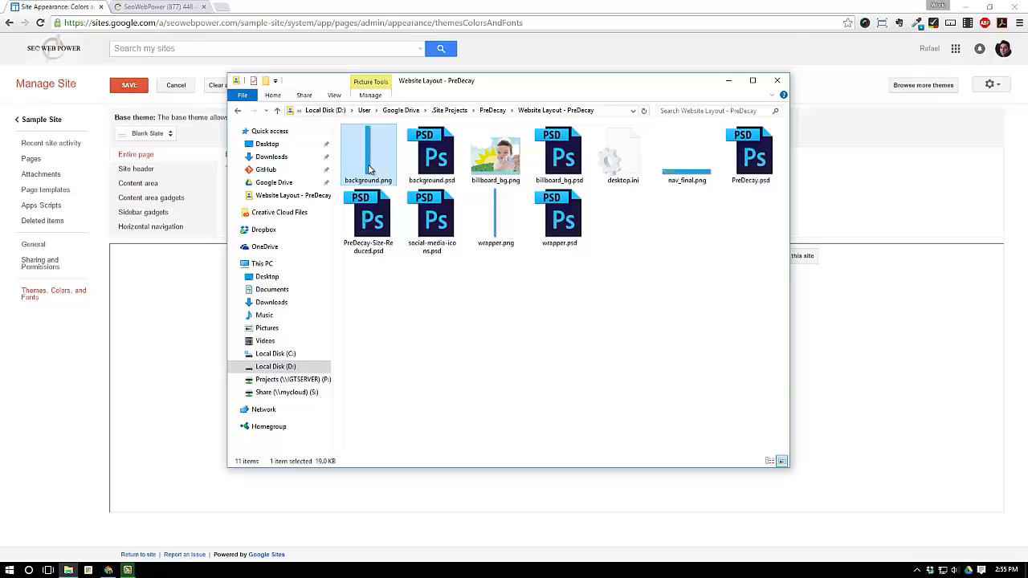
pyautogui.doubleClick(368, 167)
pyautogui.click(784, 50)
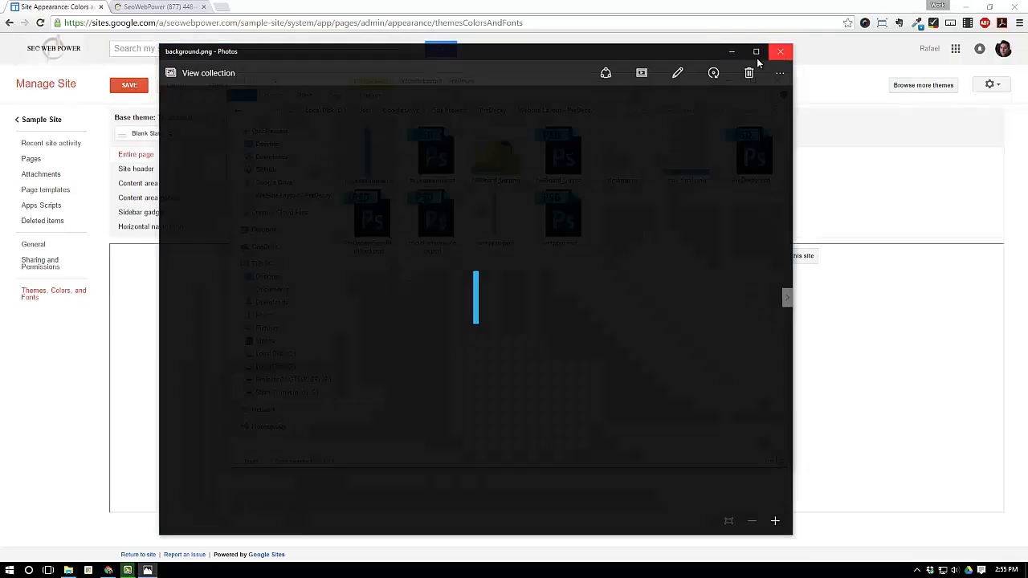
pyautogui.click(723, 80)
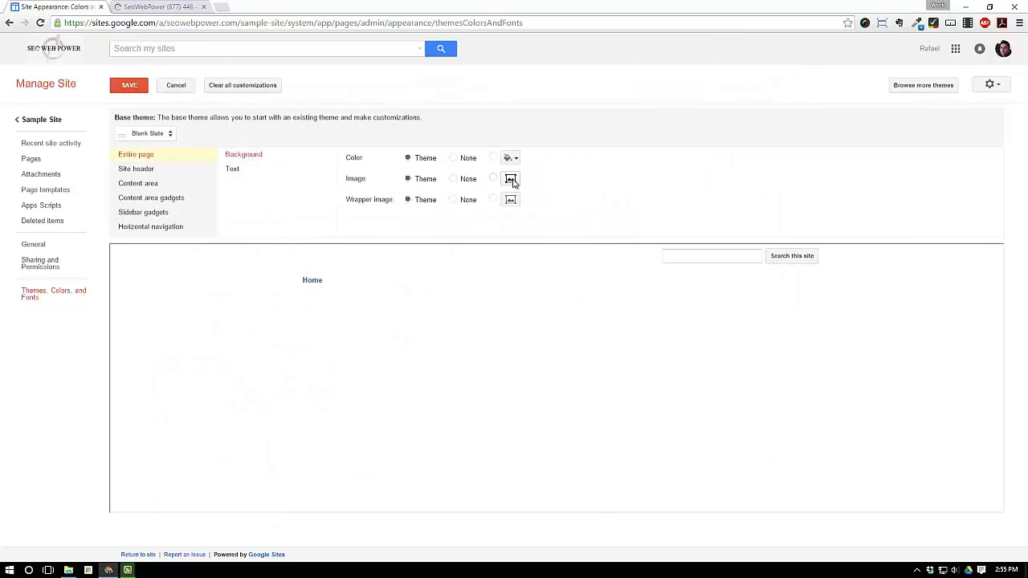
# Use background.png as the entire page's background image, repeat it horizontally, and save the theme
pyautogui.click(511, 179)
pyautogui.click(124, 84)
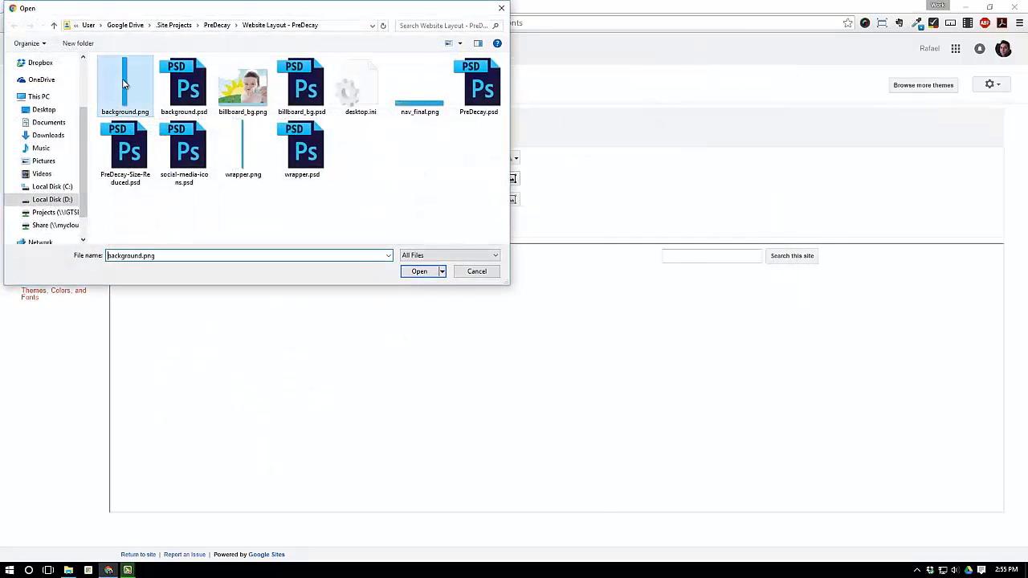
pyautogui.press('Return')
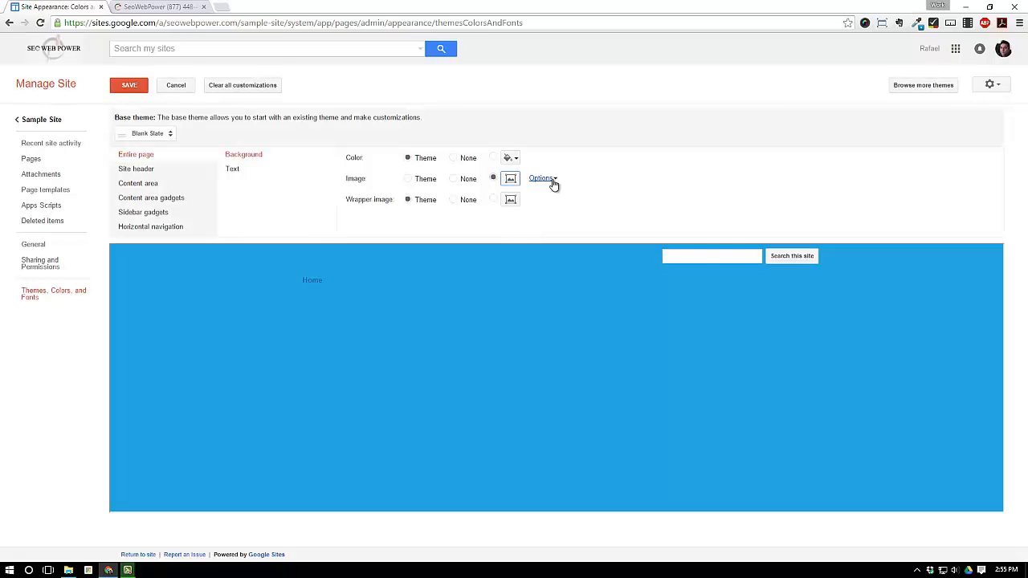
pyautogui.click(553, 183)
pyautogui.click(635, 200)
pyautogui.click(647, 231)
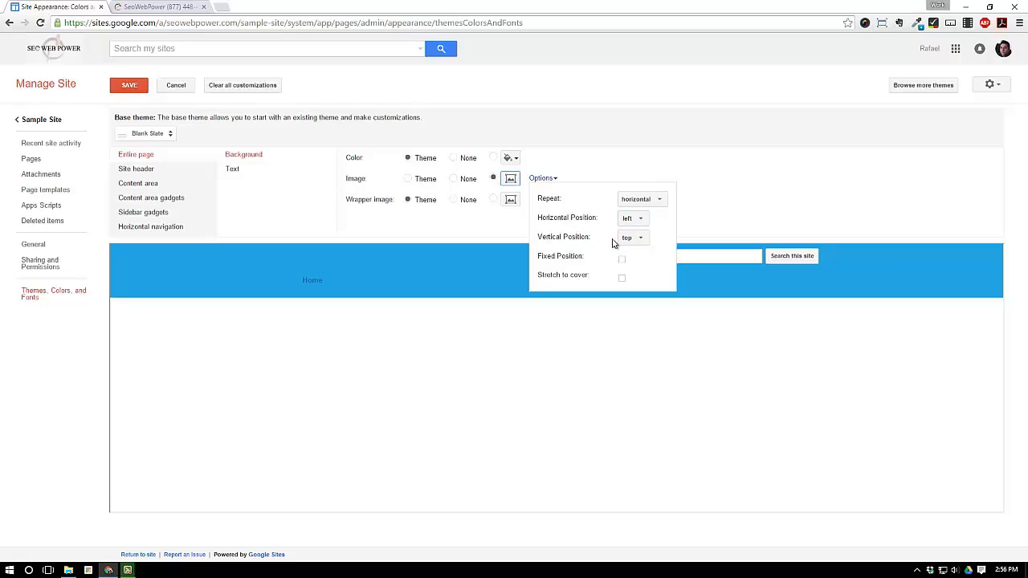
pyautogui.click(137, 87)
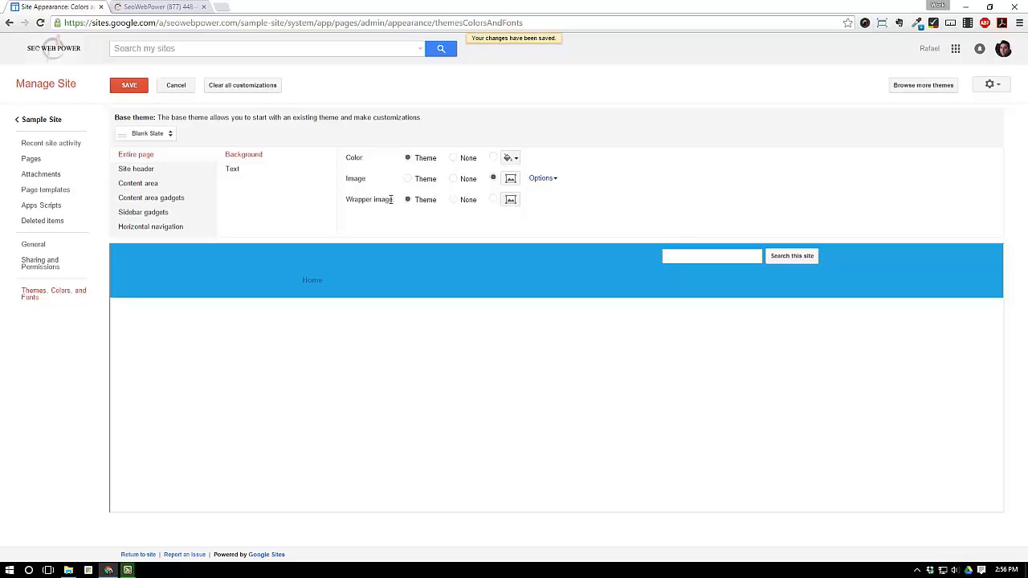
# Upload wrapper.png as the wrapper image for the entire page's background
pyautogui.click(510, 200)
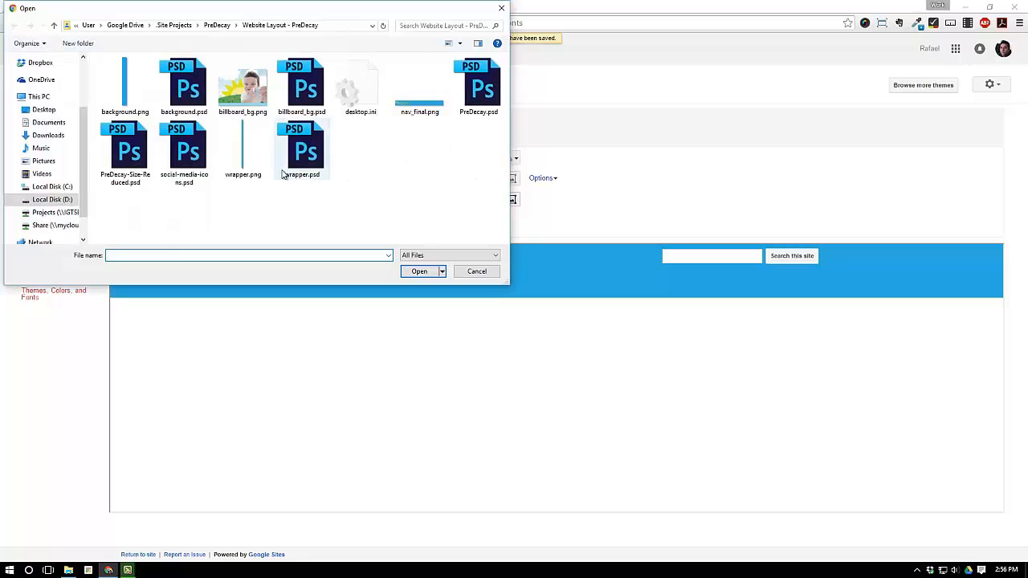
pyautogui.click(243, 168)
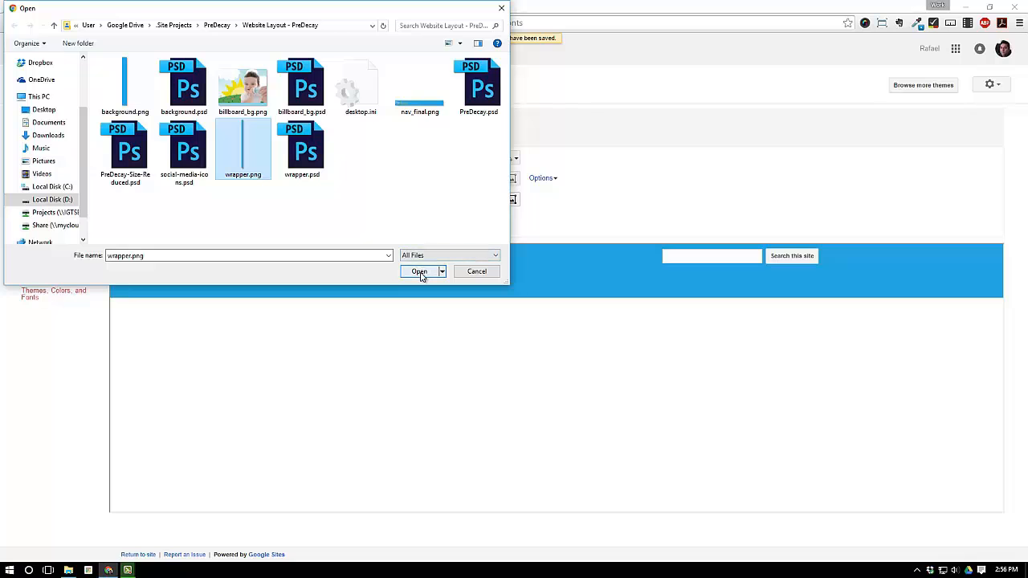
pyautogui.click(419, 272)
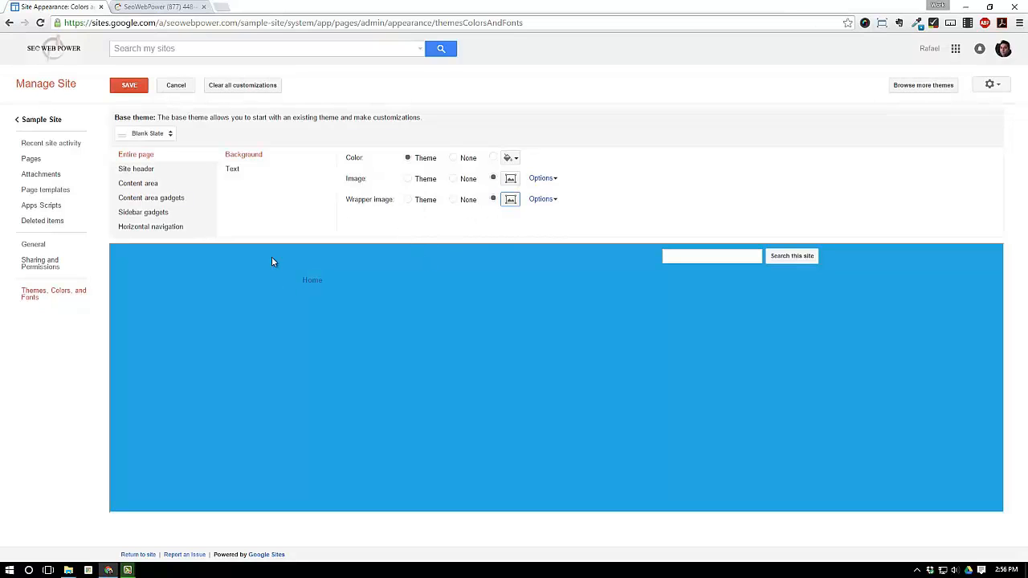
# Set the wrapper image to repeat horizontally with its vertical position at bottom, and save the theme
pyautogui.click(544, 201)
pyautogui.click(651, 224)
pyautogui.click(660, 246)
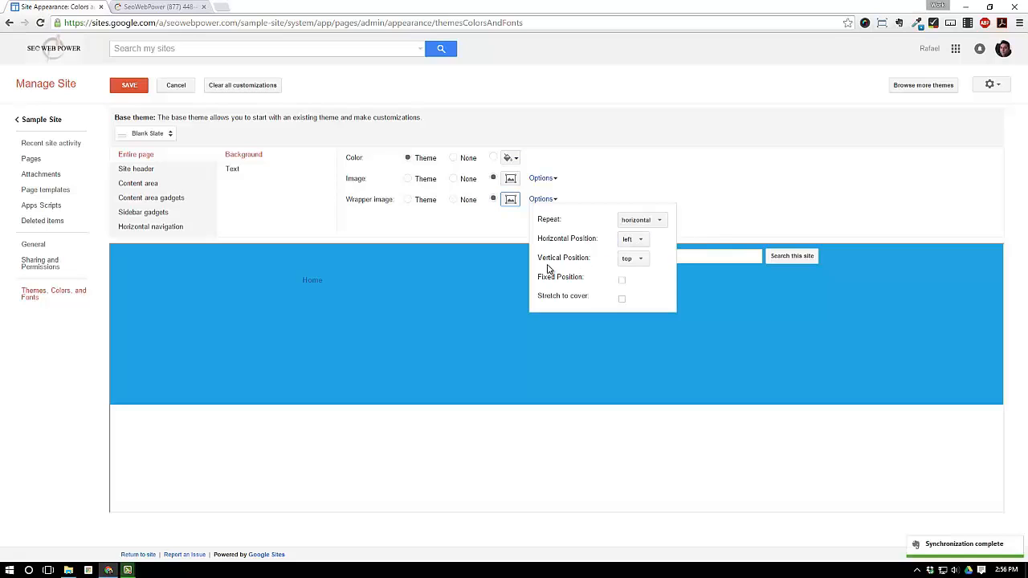
pyautogui.click(630, 259)
pyautogui.click(642, 290)
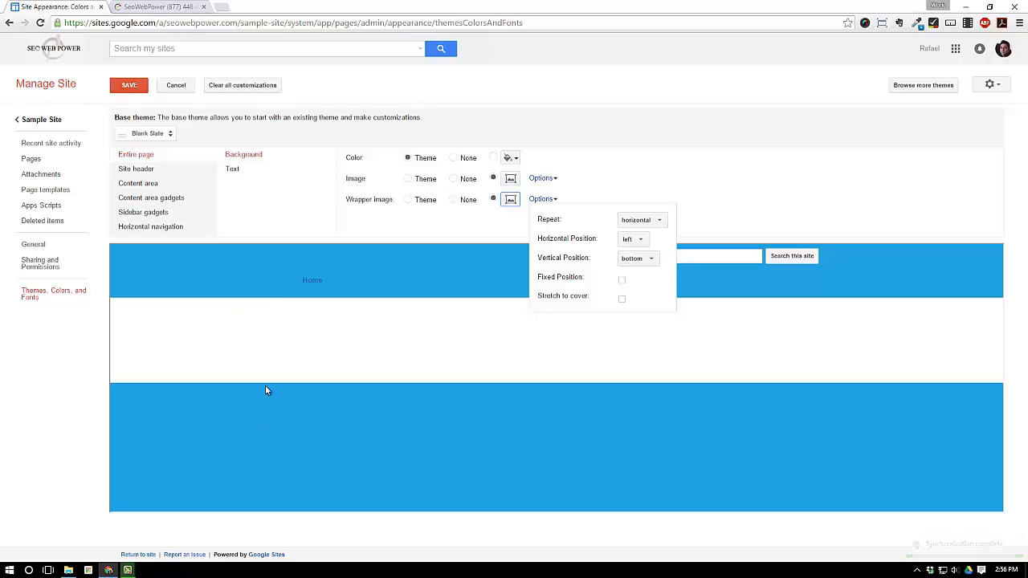
pyautogui.click(137, 85)
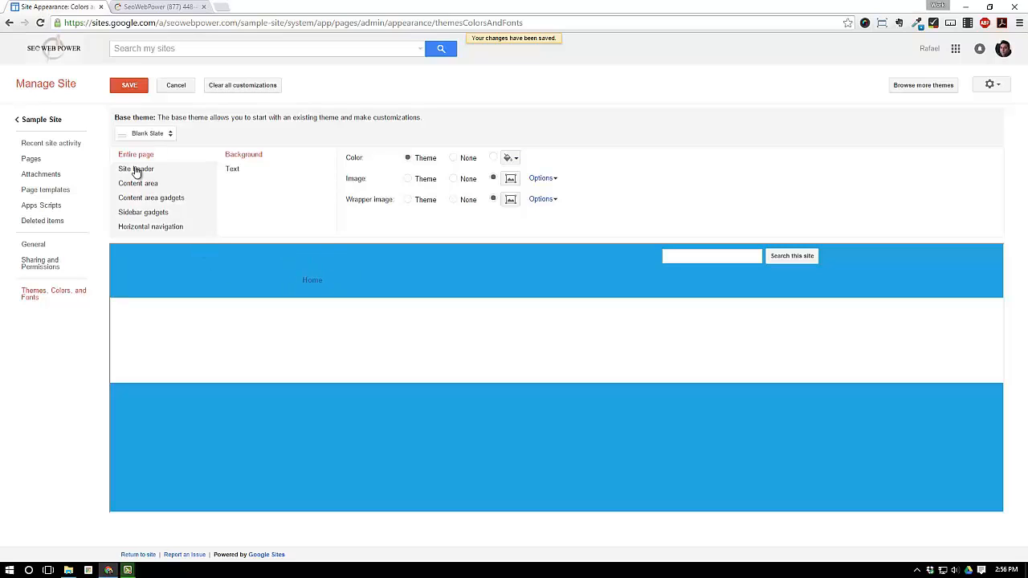
# Return to Sample Site, preview the Home page as a viewer, and compare the preview with the editor's view
pyautogui.click(55, 125)
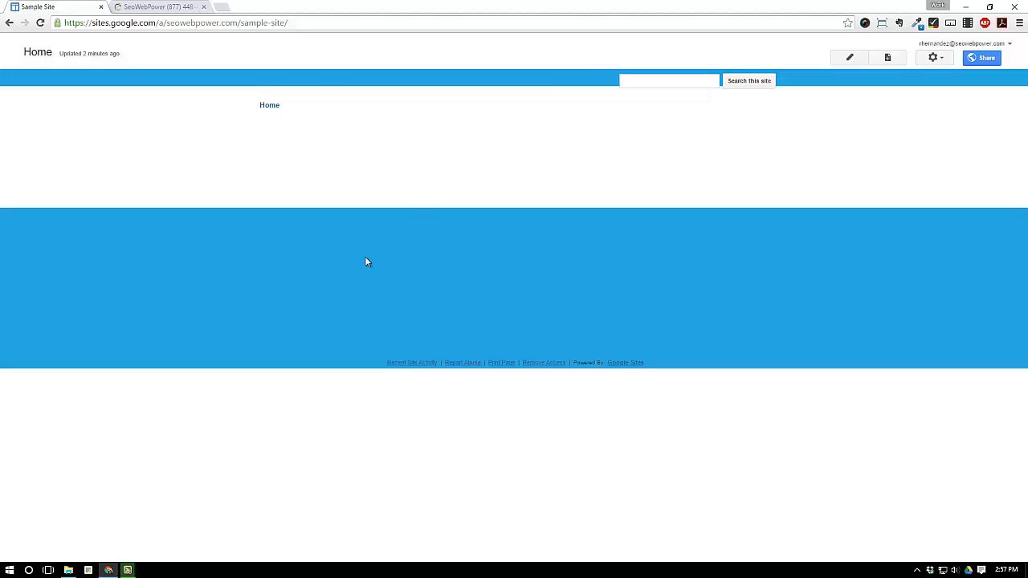
pyautogui.click(935, 59)
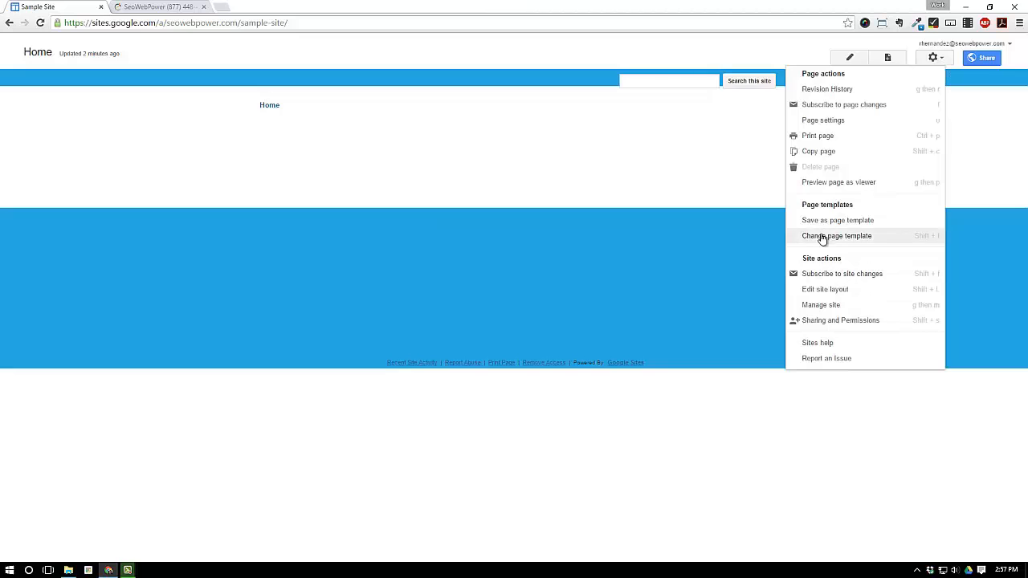
pyautogui.click(836, 183)
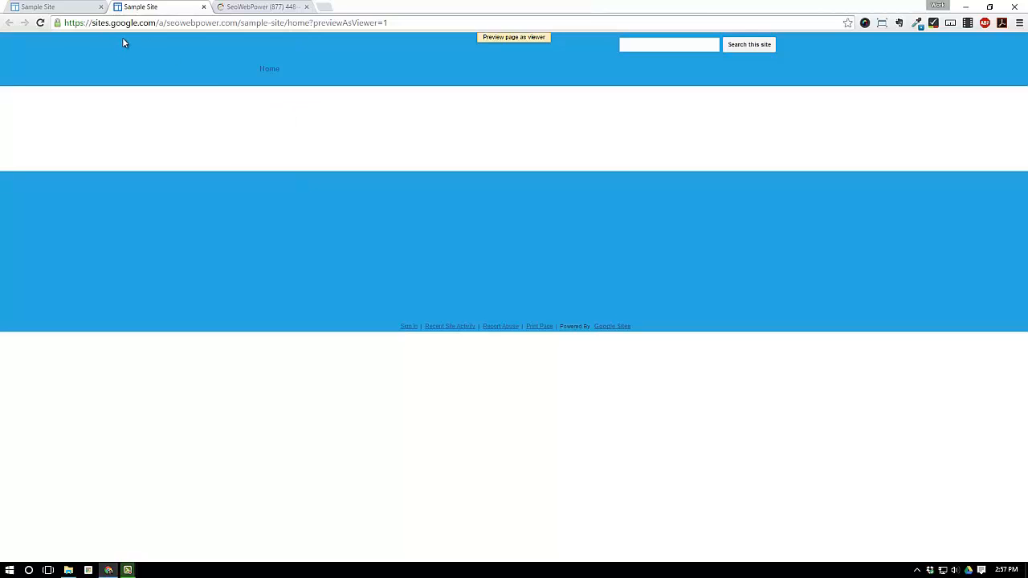
pyautogui.click(62, 7)
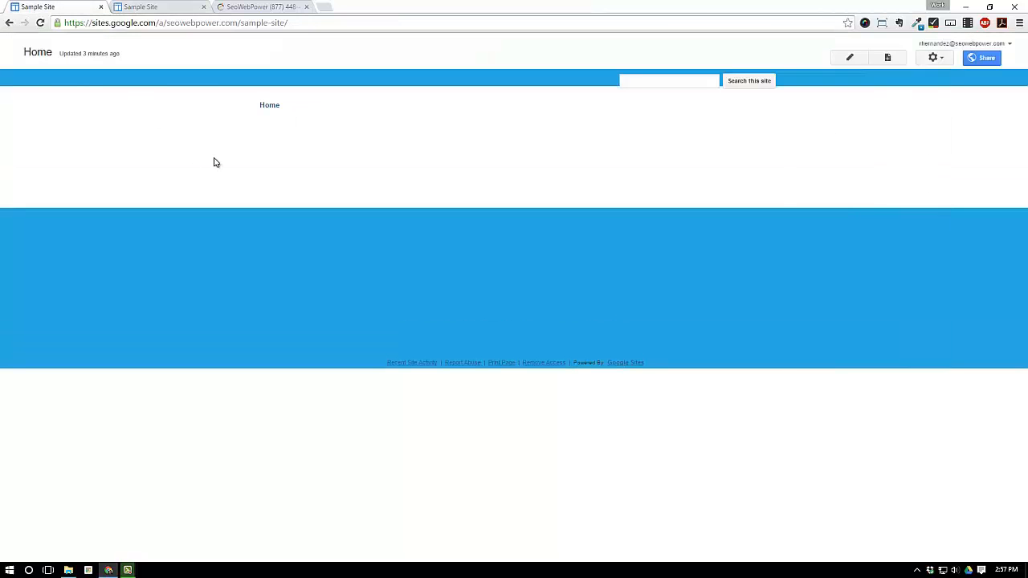
pyautogui.click(162, 6)
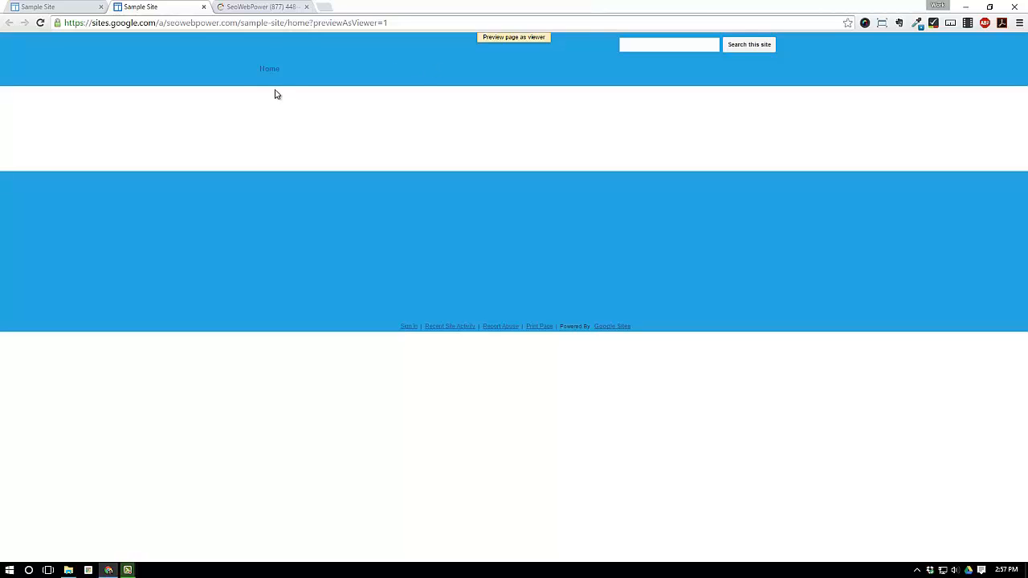
# Preview the nav_final.png header image from the Website Layout - PreDecay folder, close it, and return to the editable Sample Site page
pyautogui.click(68, 570)
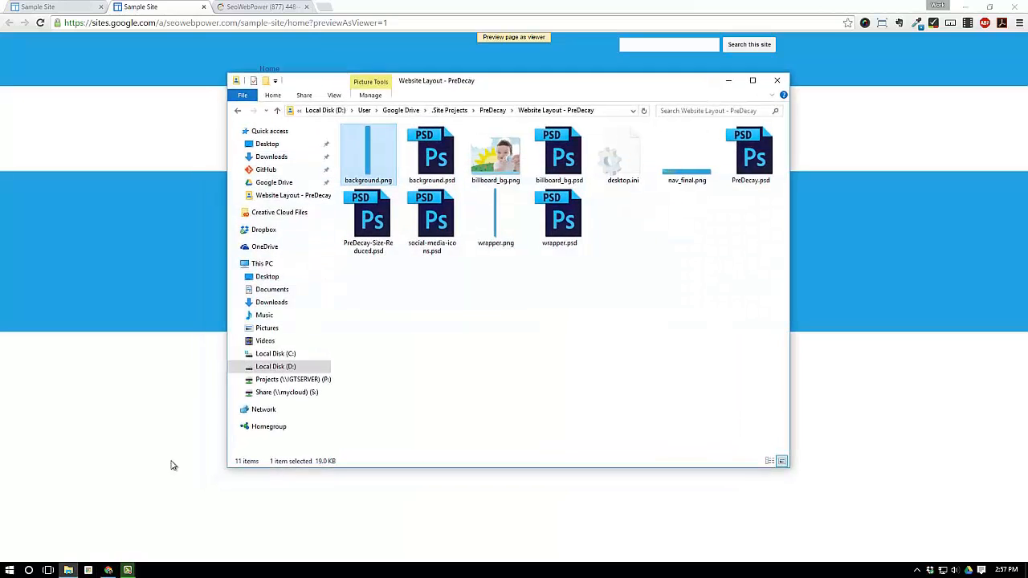
pyautogui.doubleClick(688, 170)
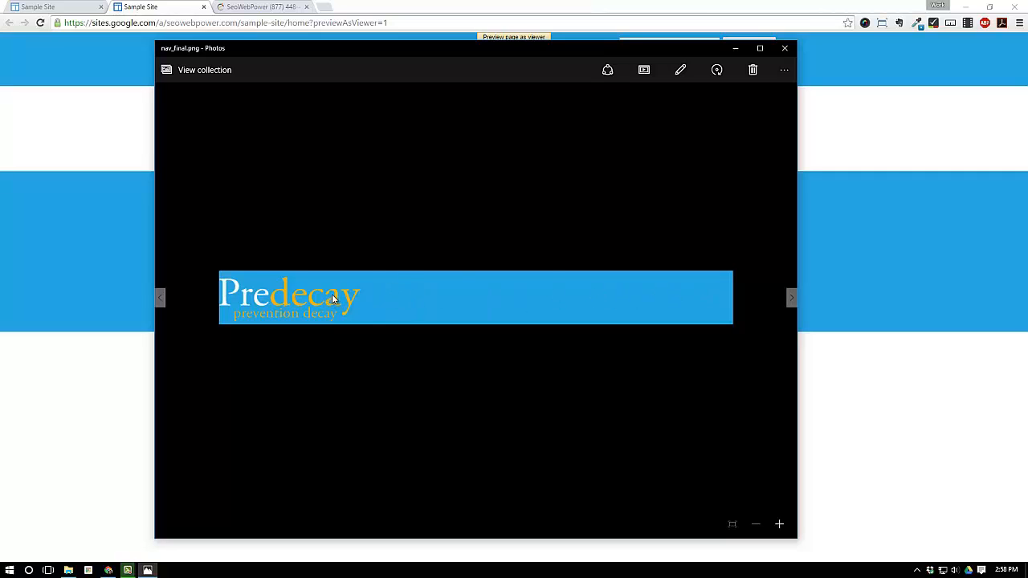
pyautogui.click(784, 48)
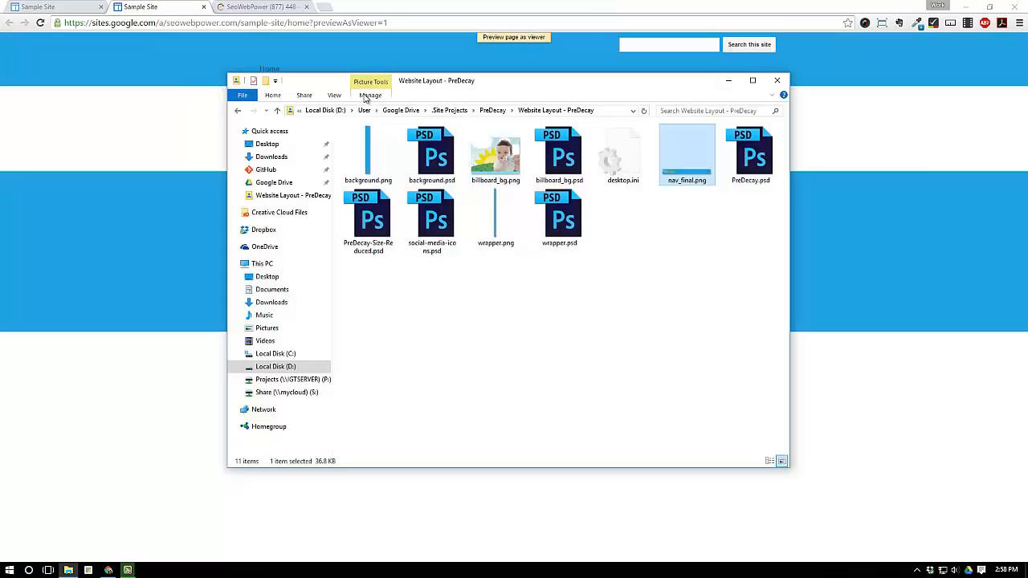
pyautogui.click(181, 97)
pyautogui.click(75, 7)
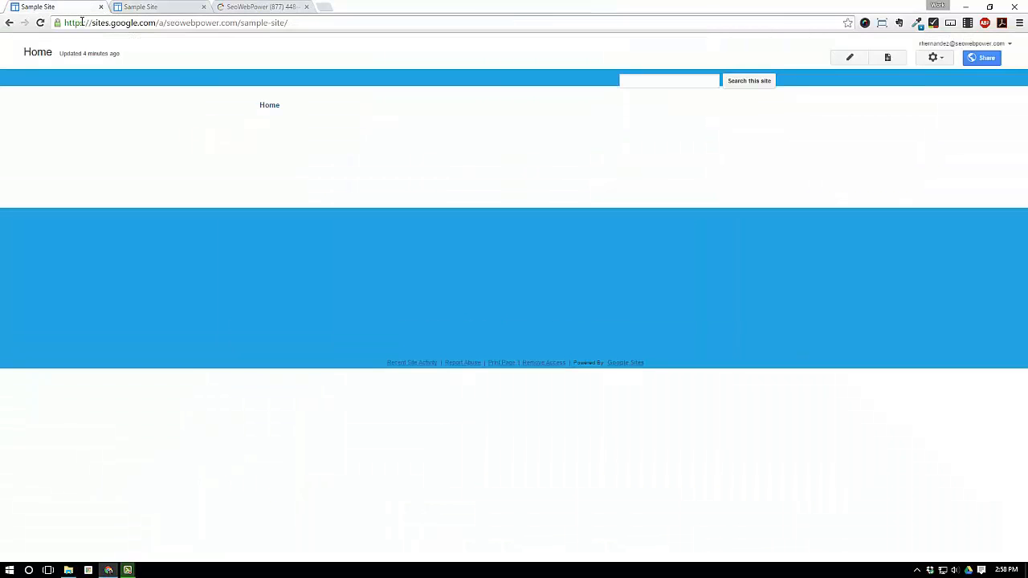
# Open the site's theme settings and upload nav_final.png as the background image of the site header
pyautogui.click(932, 57)
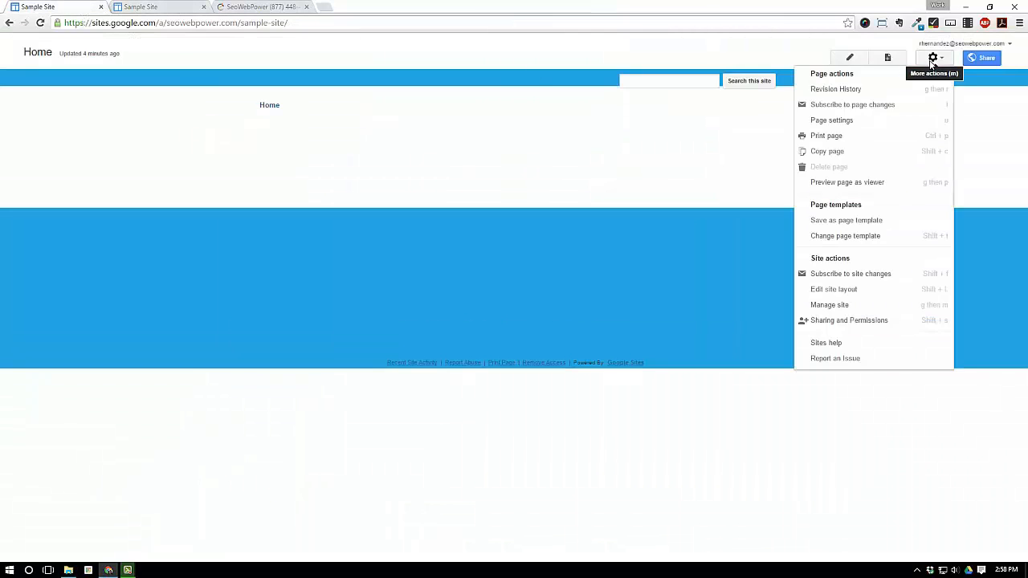
pyautogui.click(830, 305)
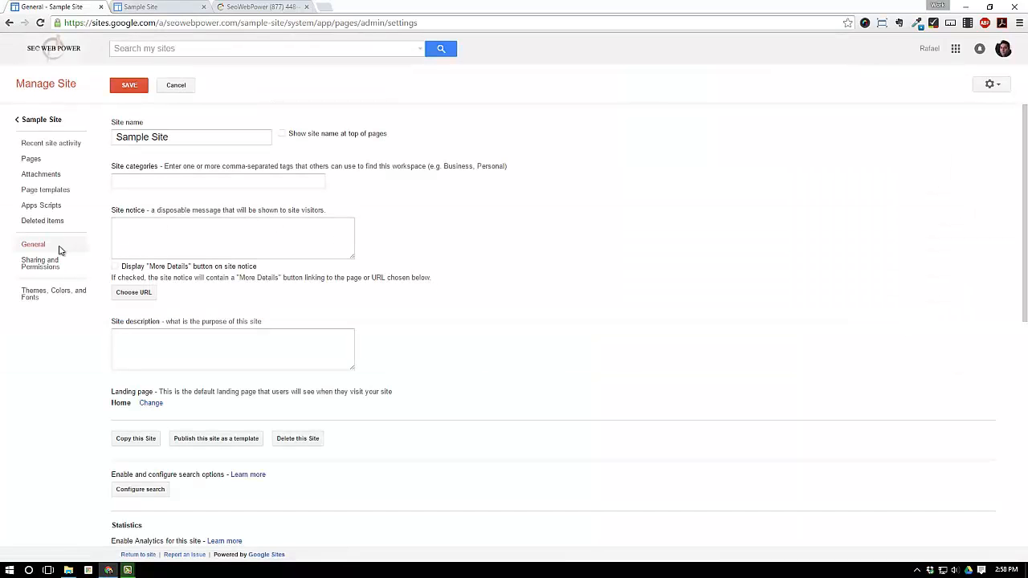
pyautogui.click(66, 296)
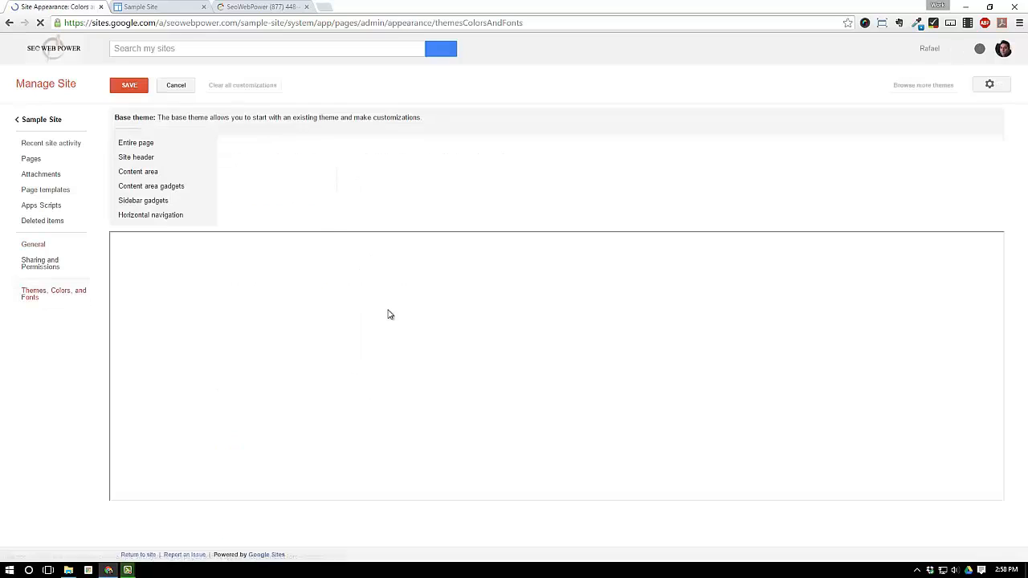
pyautogui.click(133, 172)
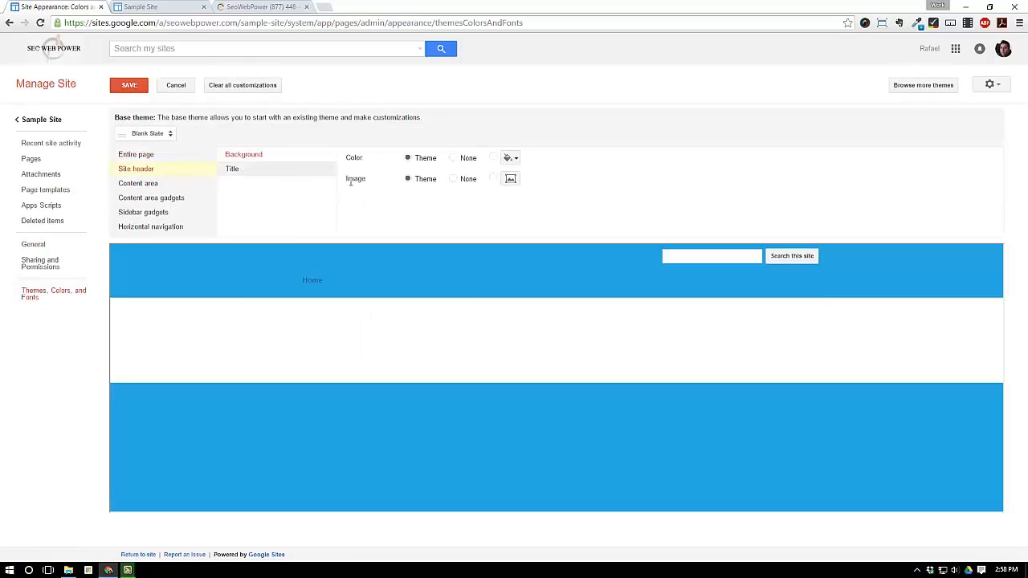
pyautogui.click(511, 180)
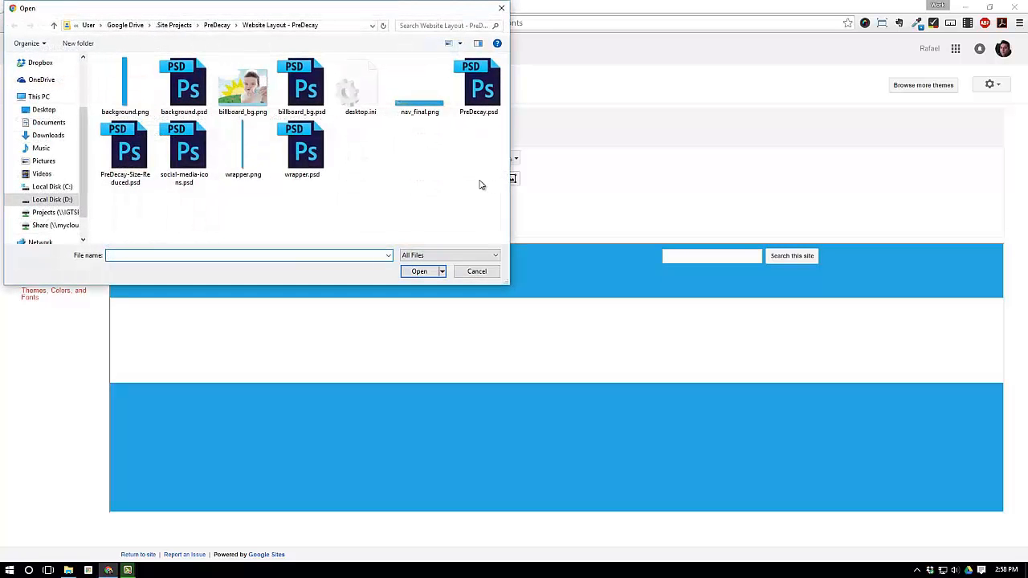
pyautogui.doubleClick(419, 88)
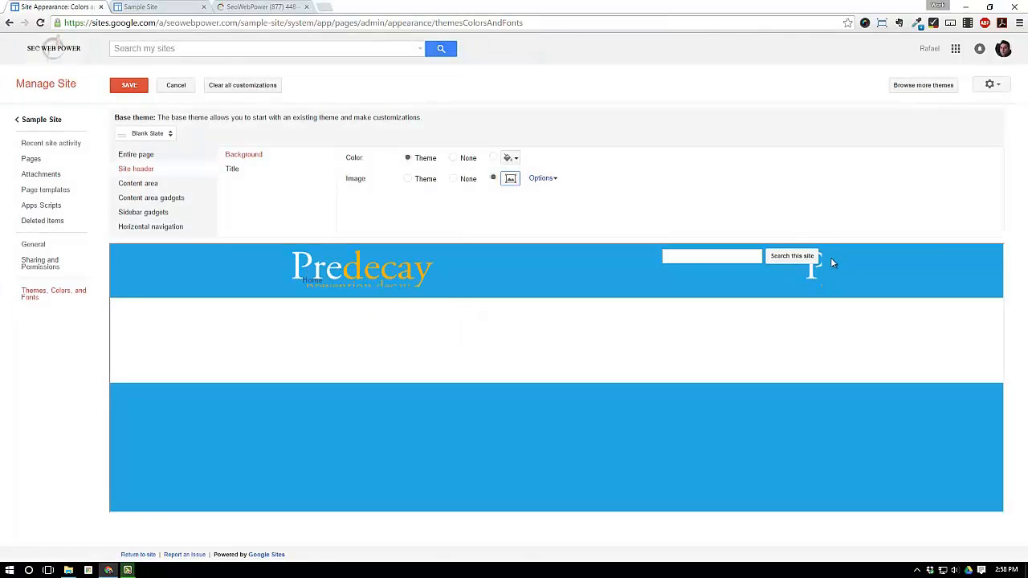
# Set the site header image's repeat to none, save the theme, and return to Sample Site
pyautogui.click(544, 180)
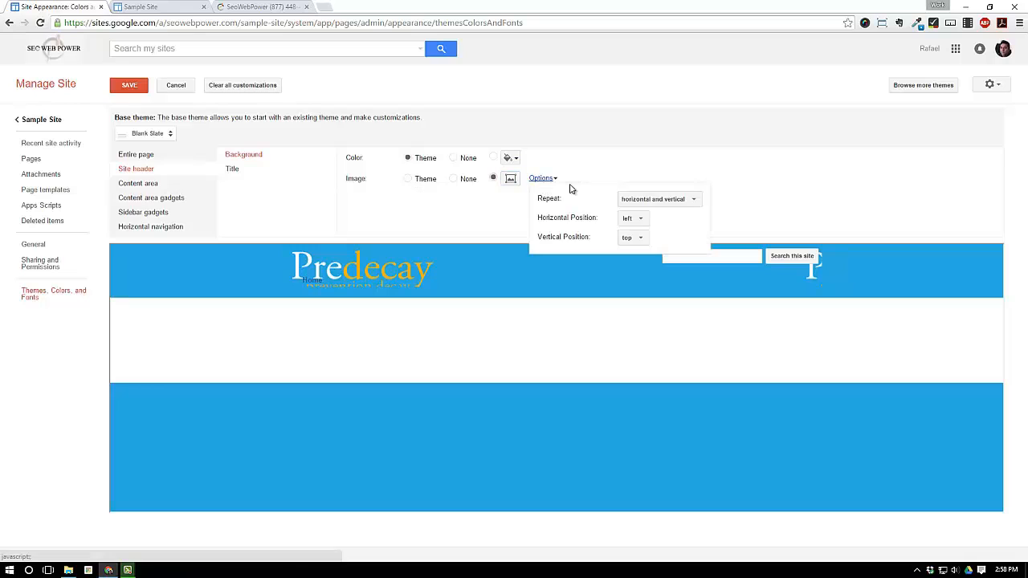
pyautogui.click(665, 199)
pyautogui.click(649, 215)
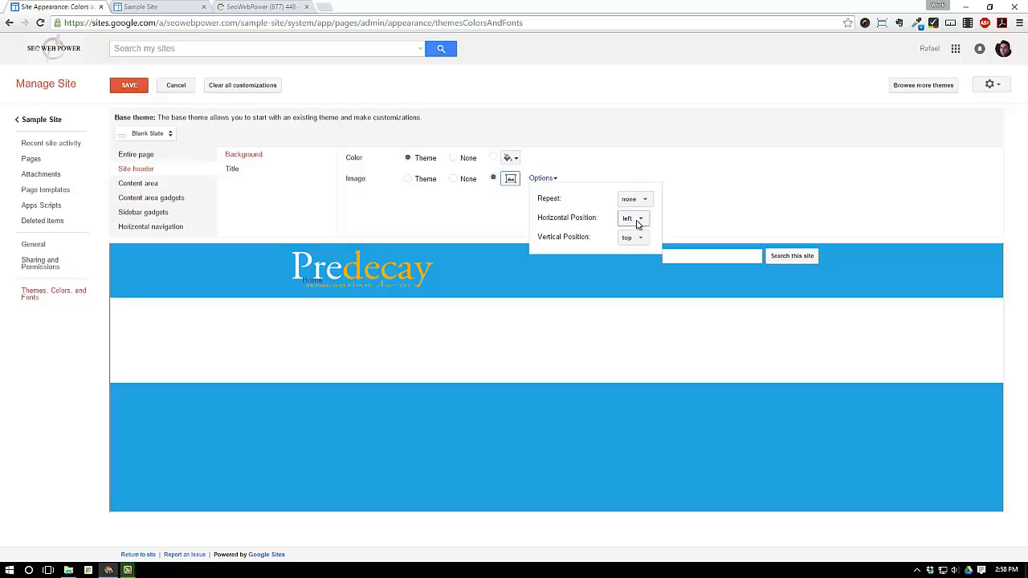
pyautogui.click(633, 224)
pyautogui.moveTo(536, 217); pyautogui.dragTo(594, 218)
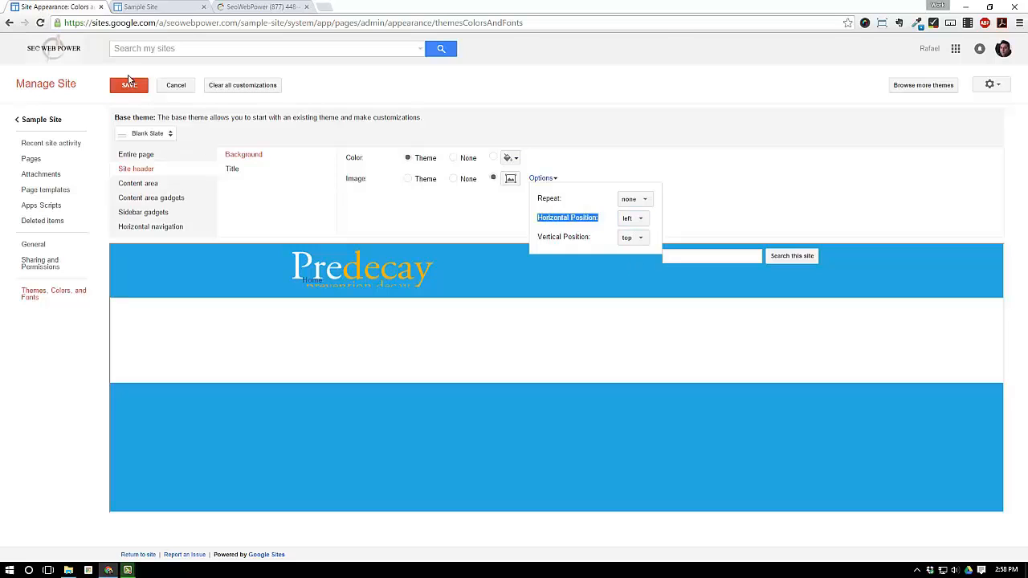
pyautogui.click(141, 166)
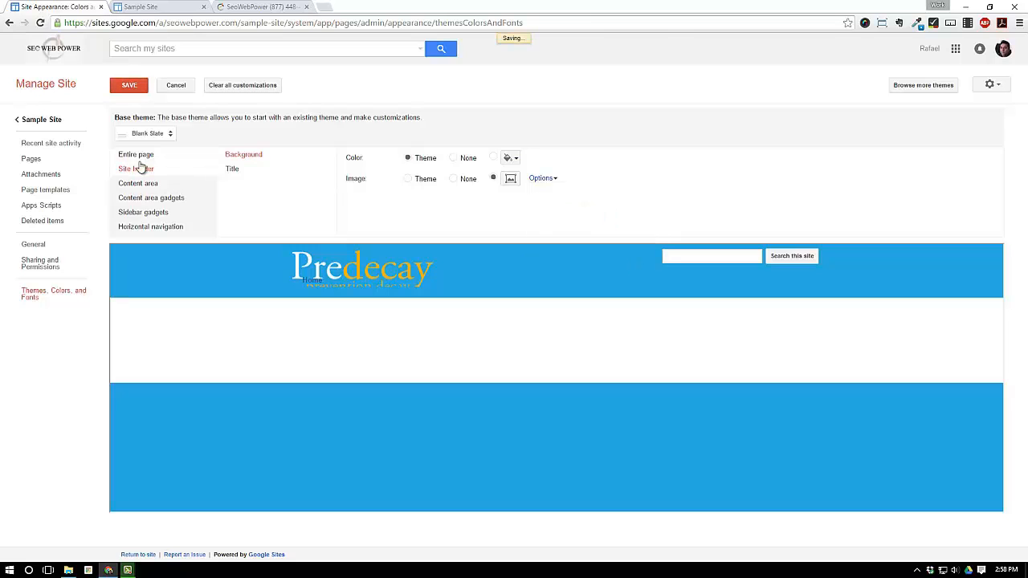
pyautogui.click(50, 121)
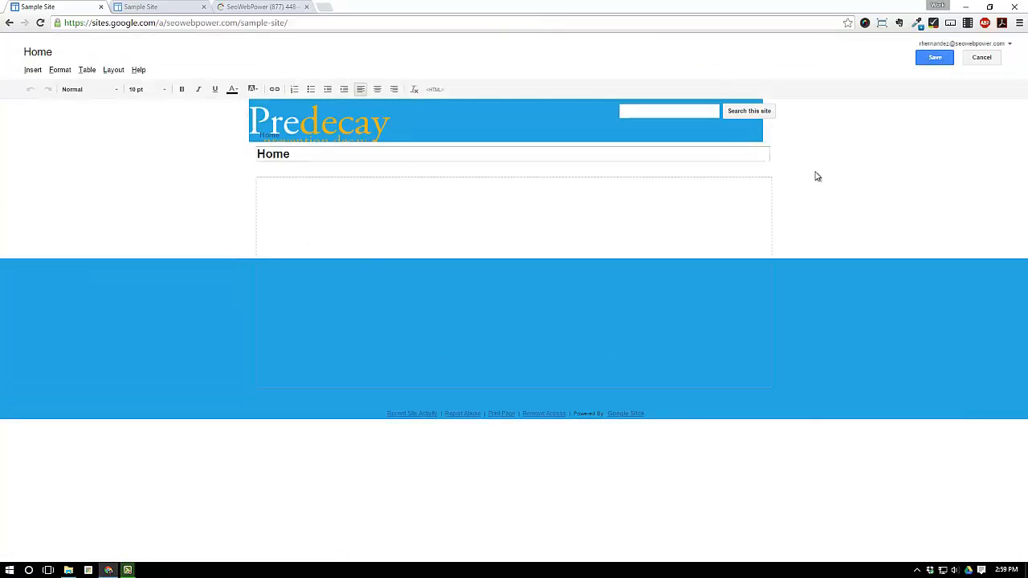
# Cancel editing the Home page, set the site header image's horizontal position to center in the theme settings, and save
pyautogui.click(982, 57)
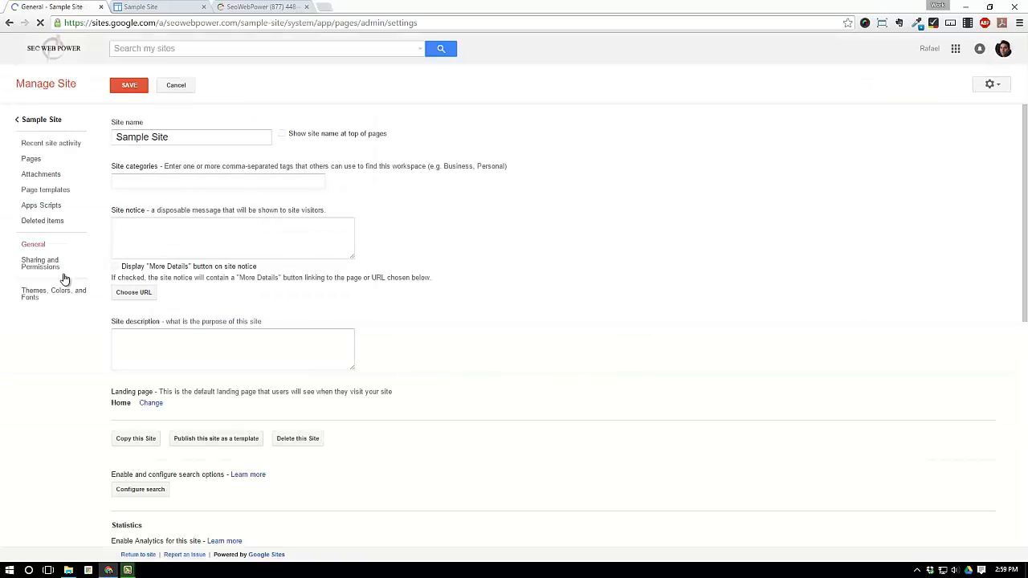
pyautogui.click(59, 291)
pyautogui.click(143, 169)
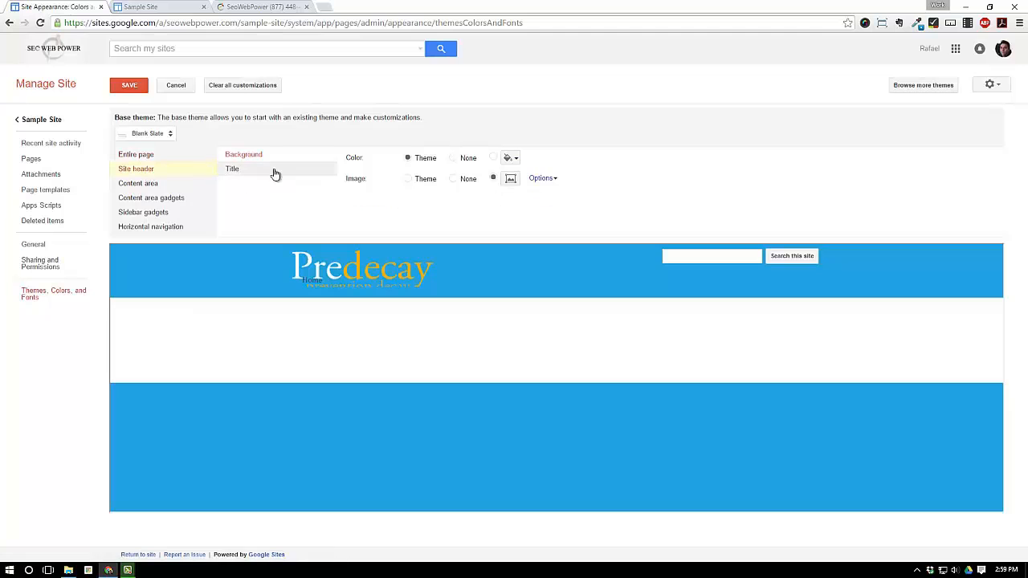
pyautogui.click(542, 178)
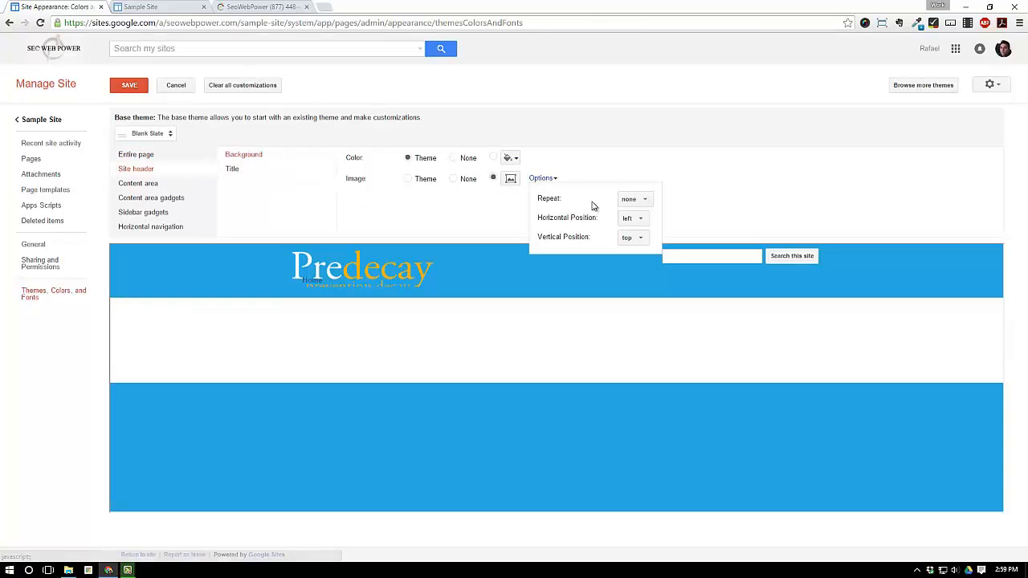
pyautogui.click(640, 217)
pyautogui.click(642, 233)
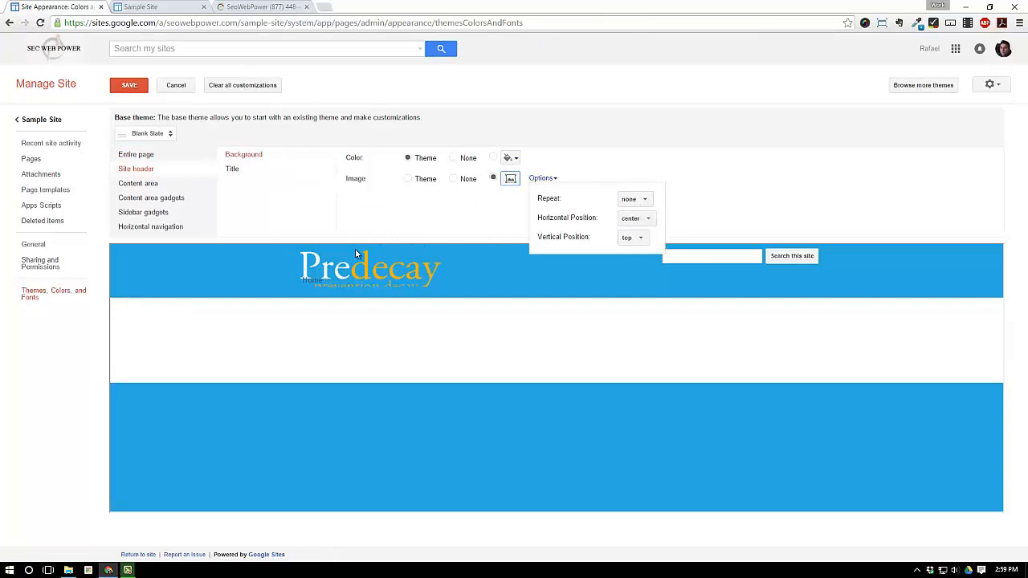
pyautogui.click(129, 85)
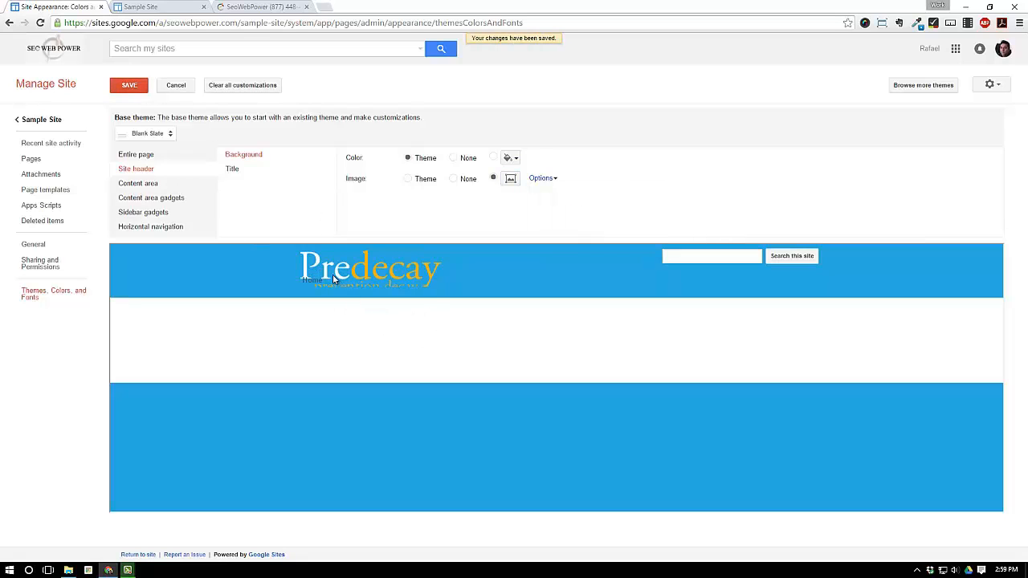
# Return to Sample Site, open the Home page for editing, and save it
pyautogui.click(44, 119)
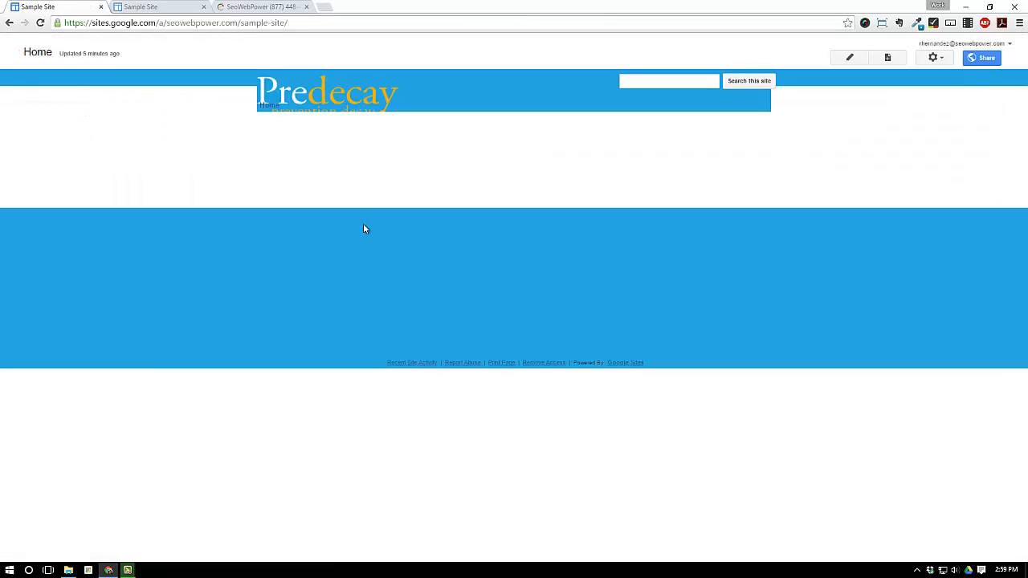
pyautogui.press('e')
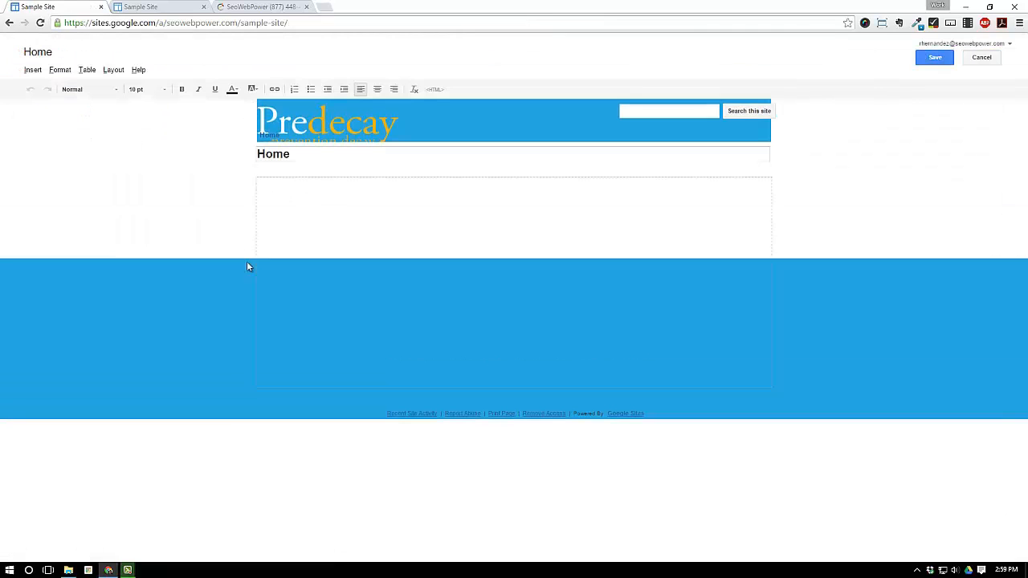
pyautogui.click(938, 59)
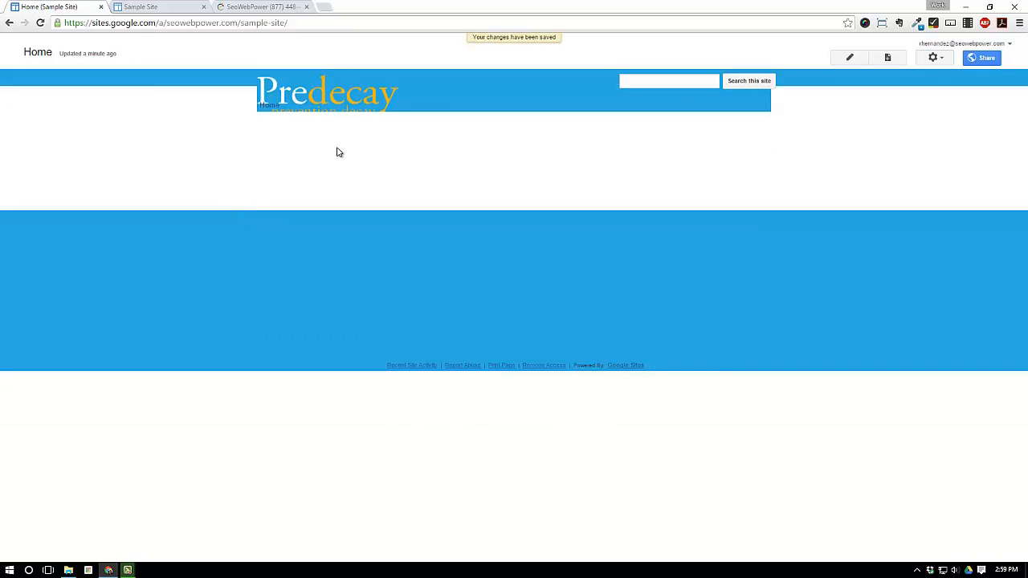
# Reload the viewer preview of the Home page to check the header image, and return to the editable page
pyautogui.click(133, 8)
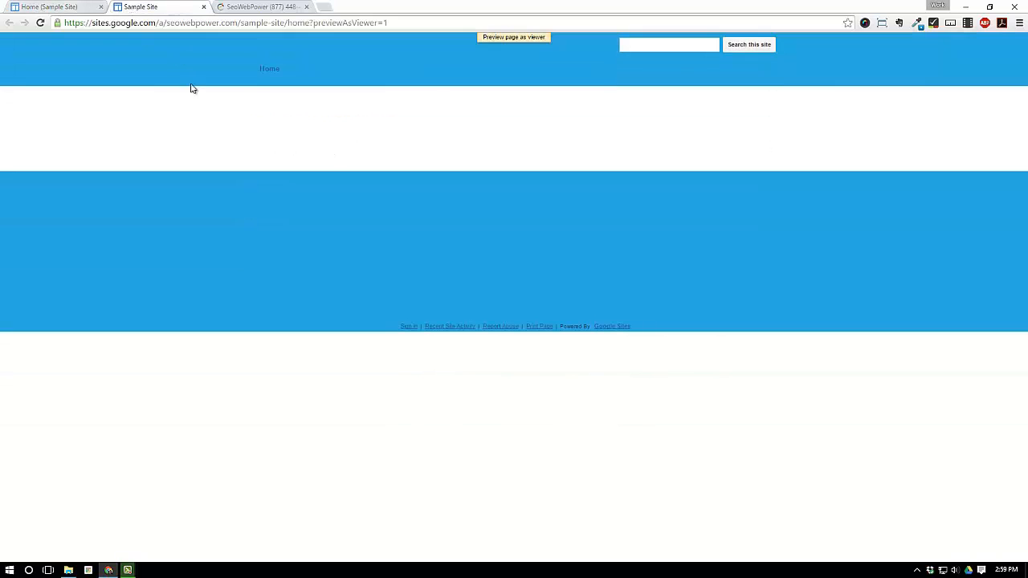
pyautogui.click(40, 23)
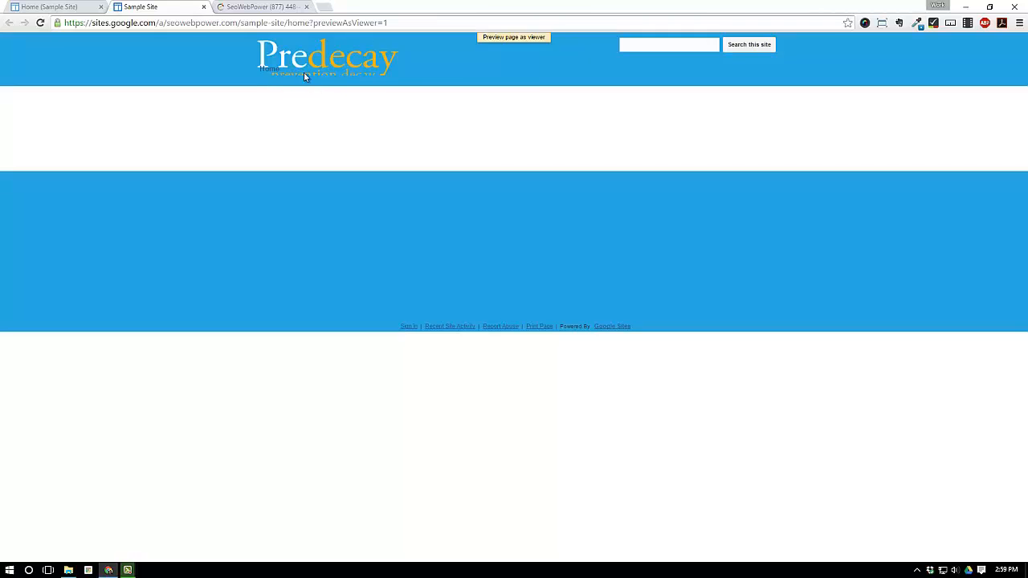
pyautogui.click(79, 7)
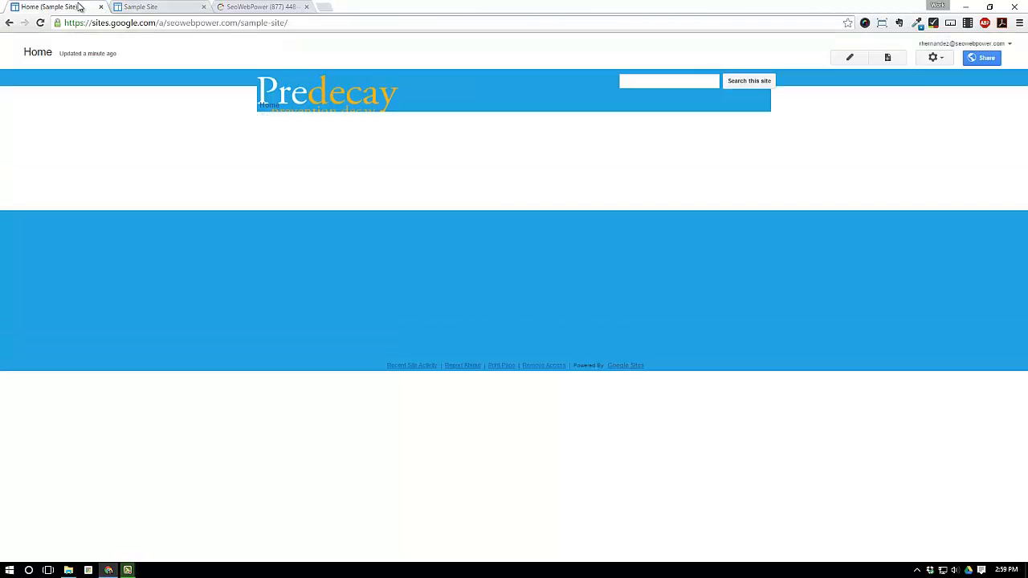
# Give the site header a custom pixel height in the site layout so the full logo image fits, and close the layout editor
pyautogui.click(933, 57)
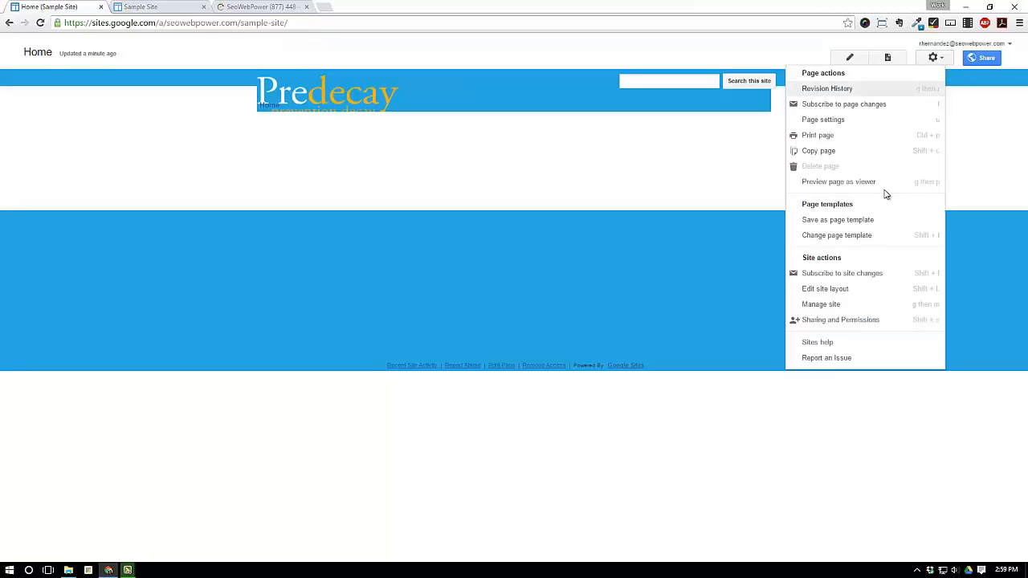
pyautogui.click(827, 290)
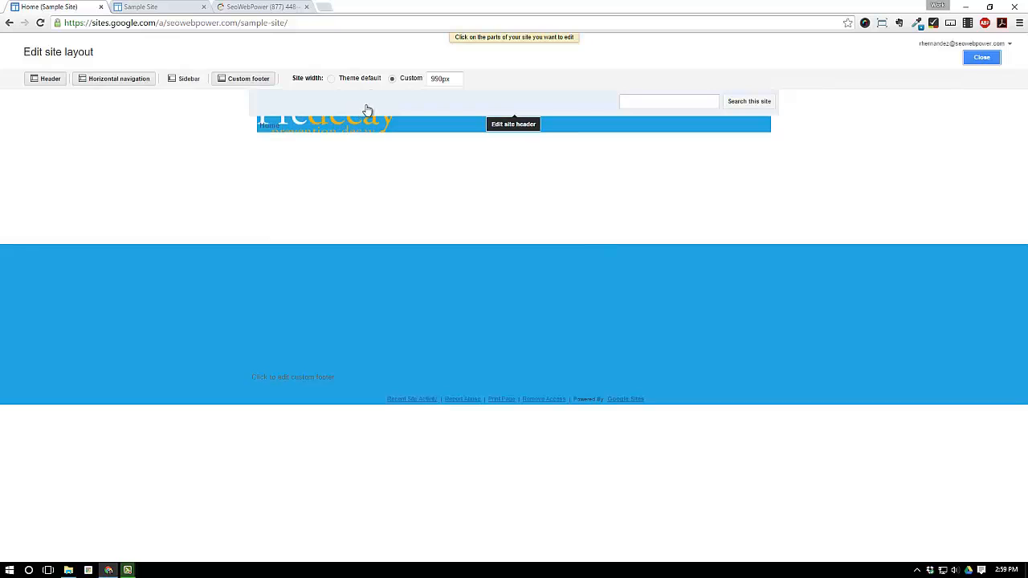
pyautogui.click(493, 111)
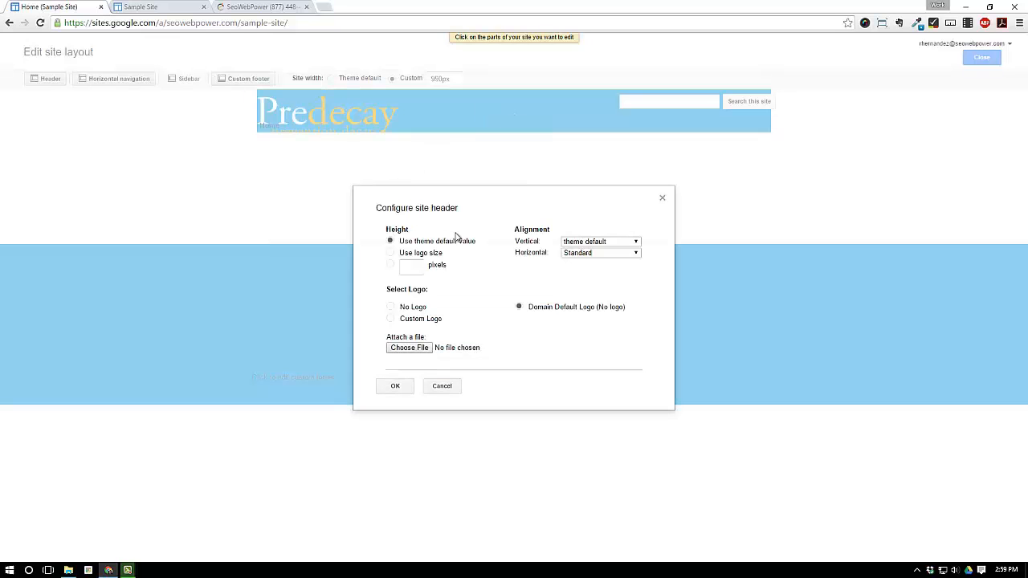
pyautogui.click(391, 265)
pyautogui.click(406, 269)
pyautogui.click(395, 385)
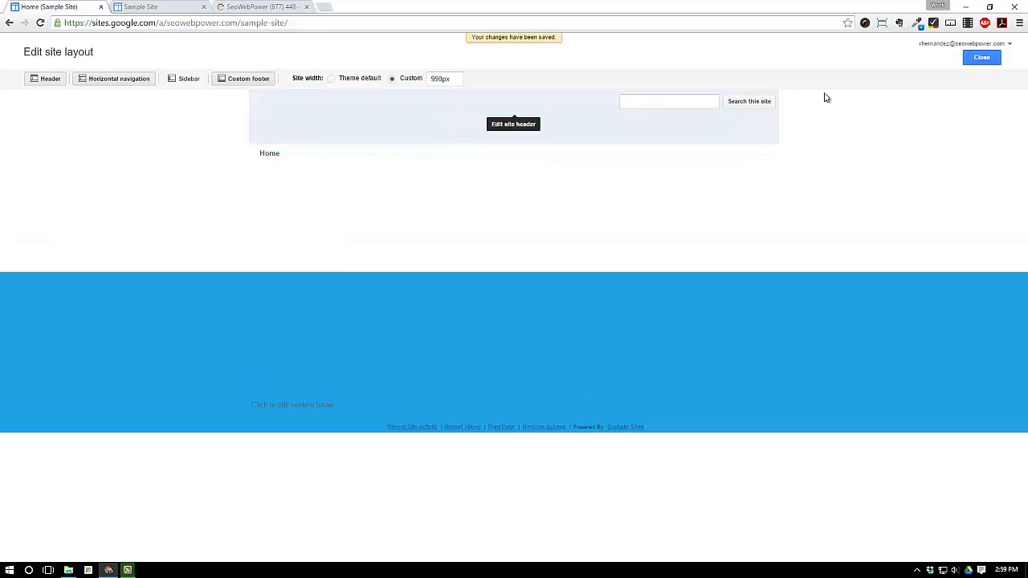
pyautogui.click(982, 57)
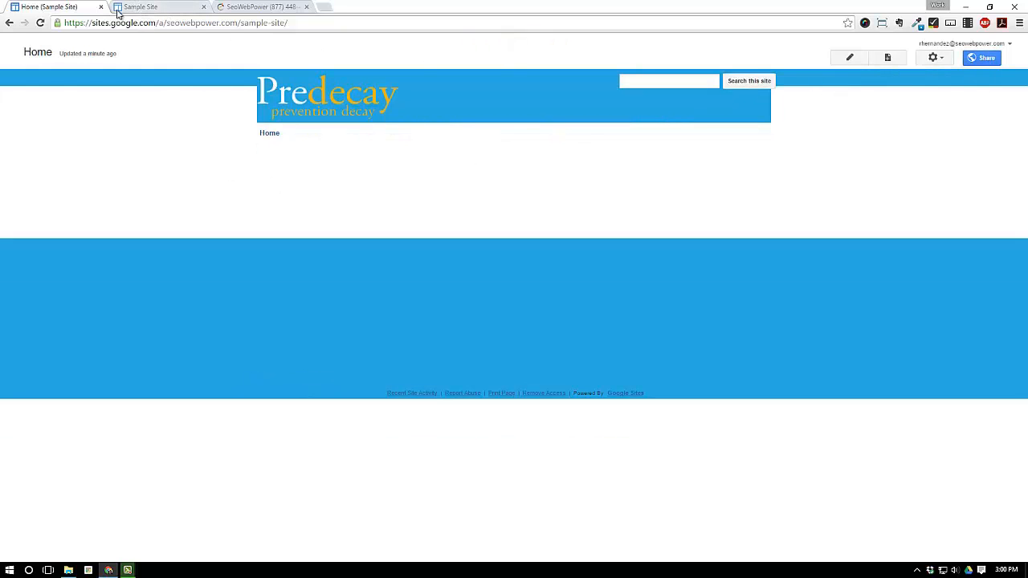
# Check the header in the viewer preview and compare it with the seowebpower.com home page
pyautogui.click(146, 7)
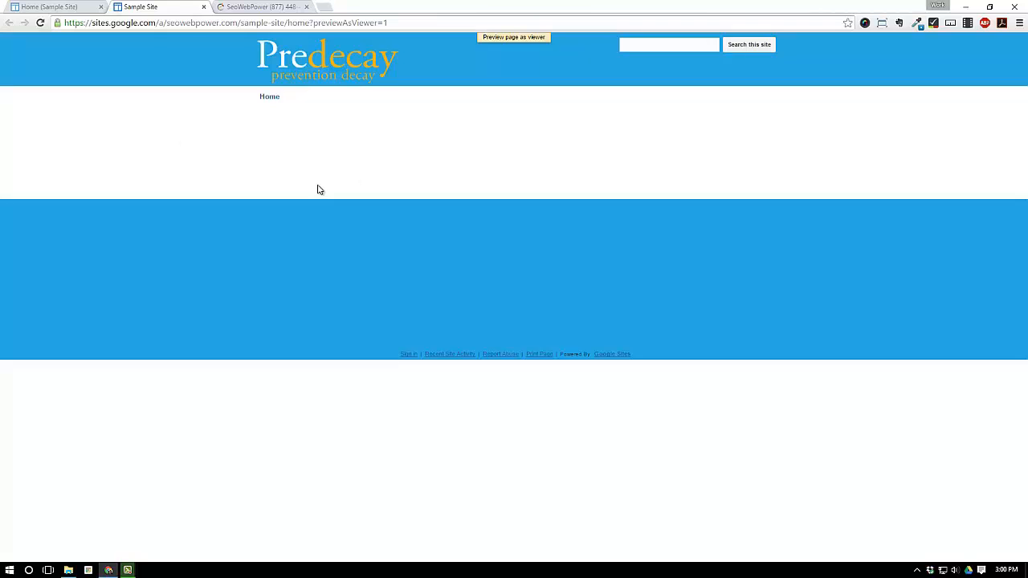
pyautogui.click(260, 7)
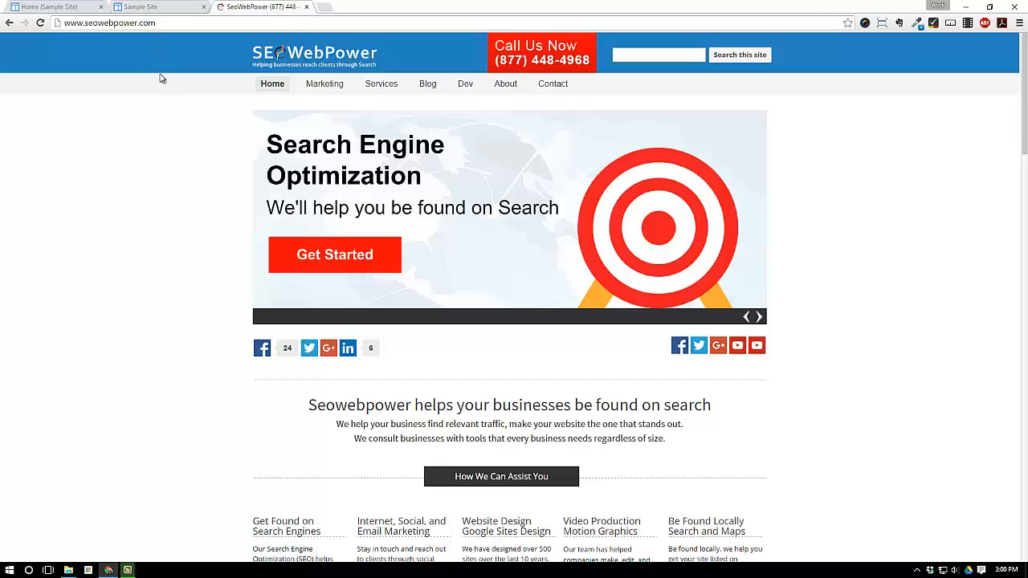
pyautogui.click(150, 9)
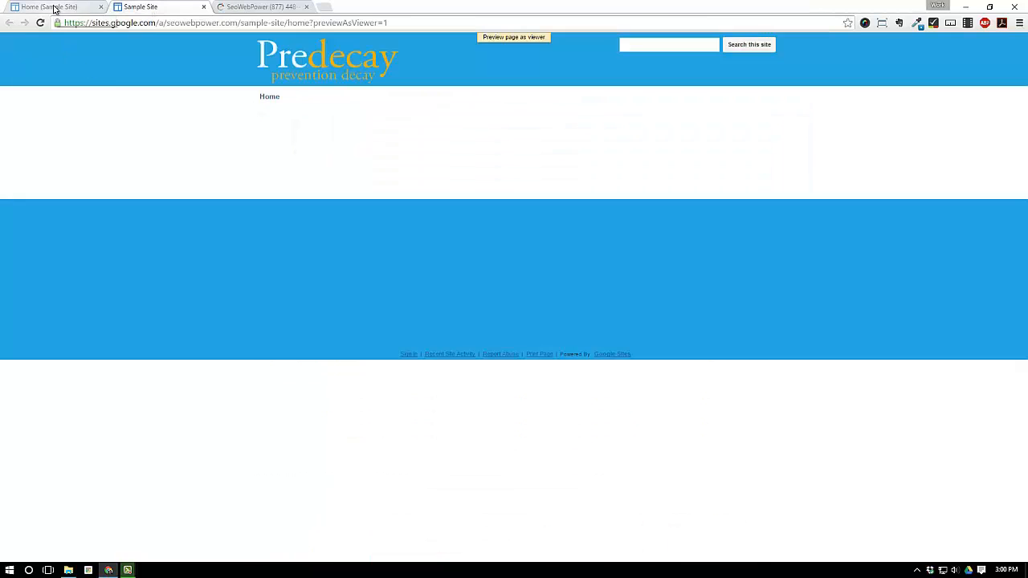